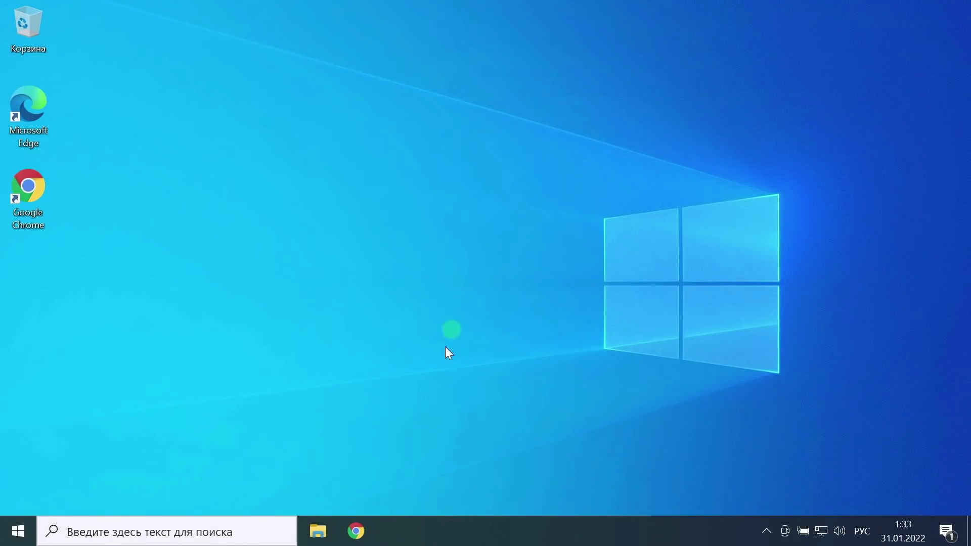
Search in Chrome for "iso windows10 скачать" and open Microsoft's Russian Windows 10 disc image page from the results.
click(356, 531)
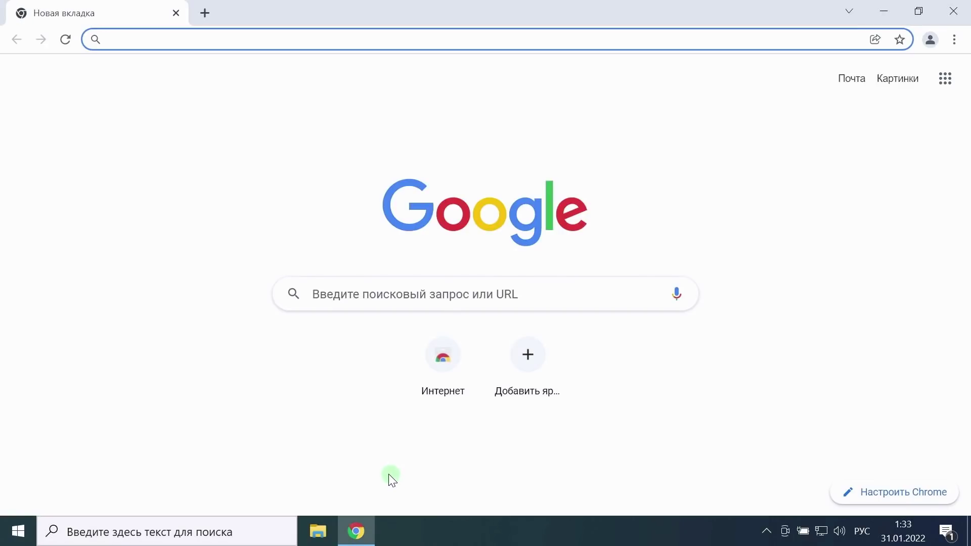
key(alt+shift)
text(iso win)
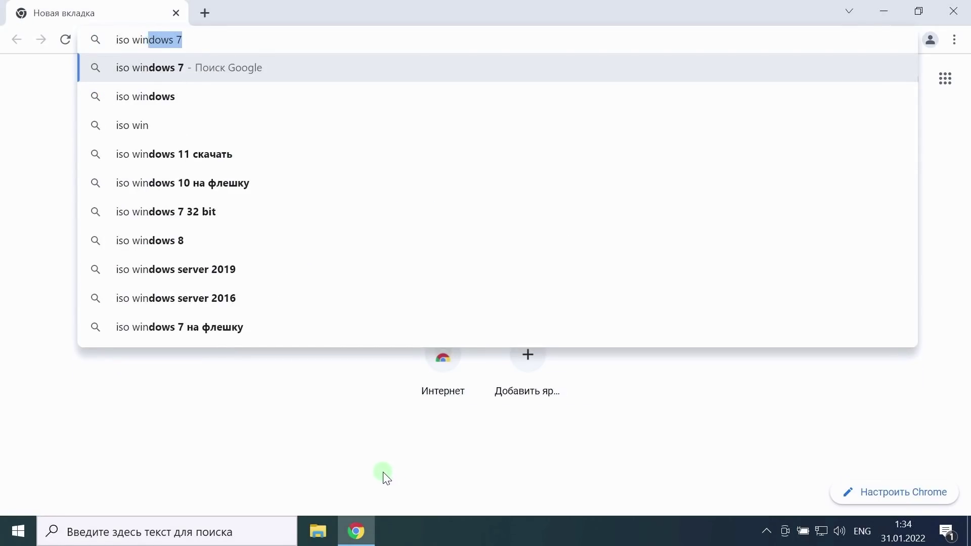
text(dows10)
key(alt+shift)
text(скачать)
key(Return)
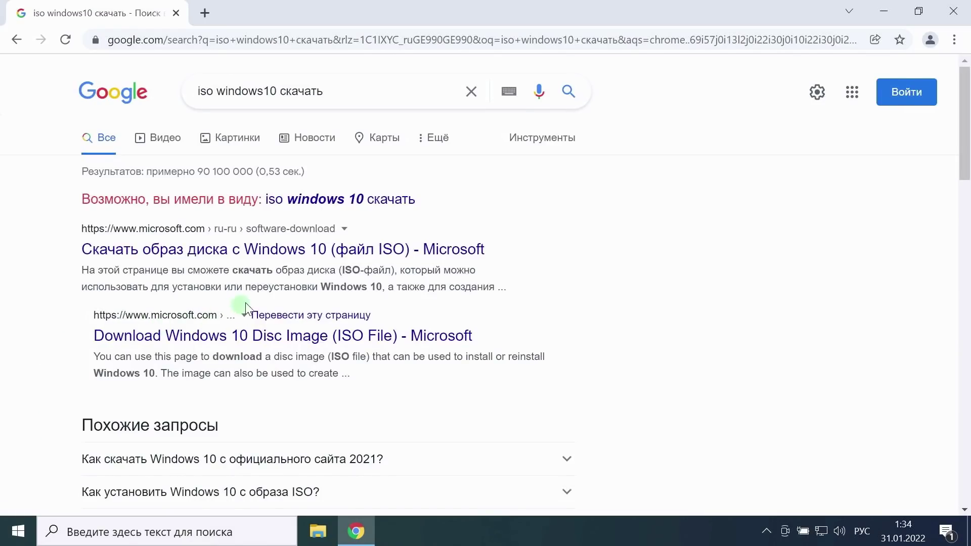
click(273, 257)
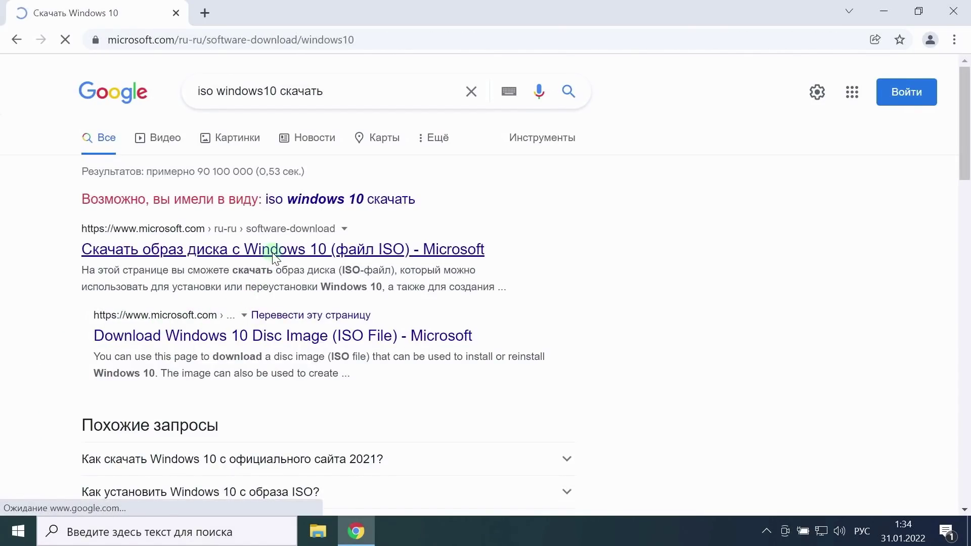
Download the media creation tool from the section about installing Windows 10 on your own computer.
scroll(436, 287, down, 2)
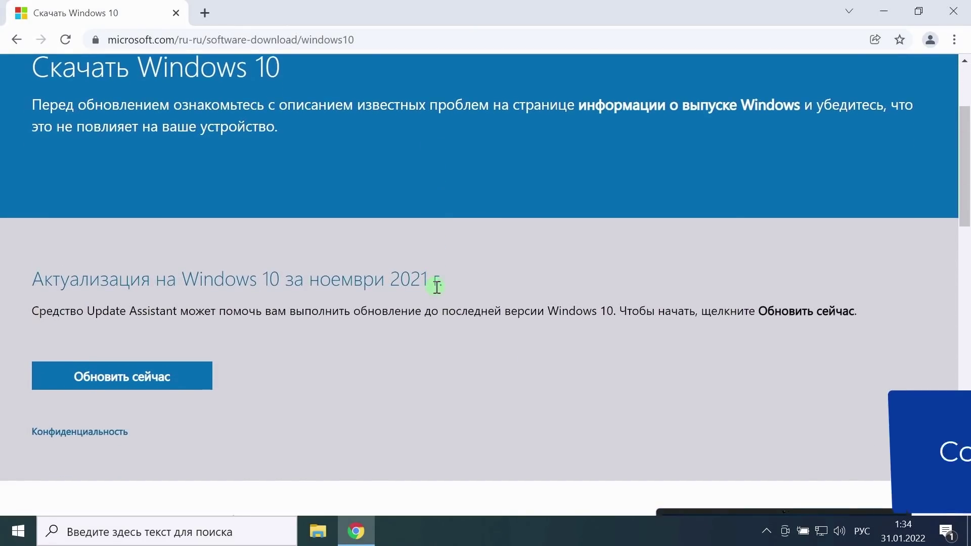
scroll(437, 287, down, 3)
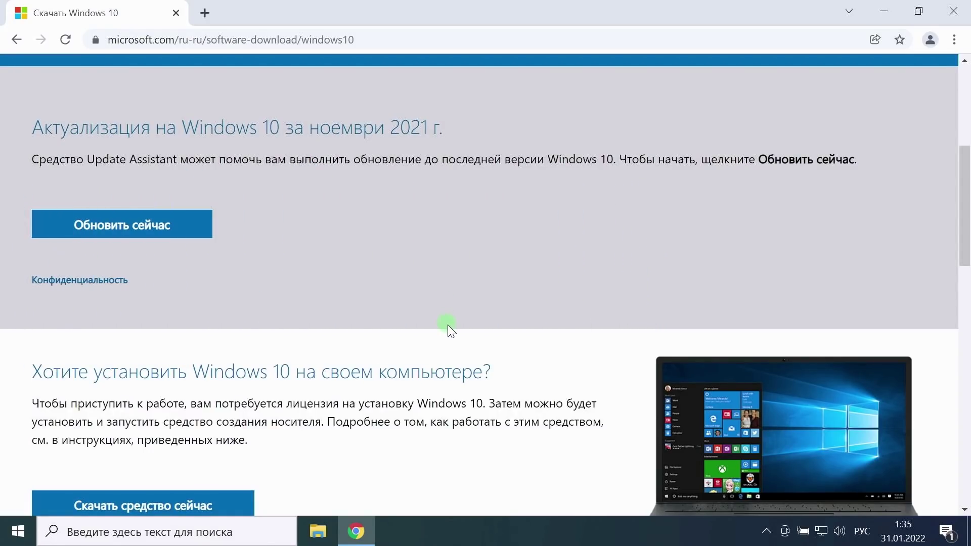
scroll(453, 333, down, 1)
scroll(453, 333, down, 4)
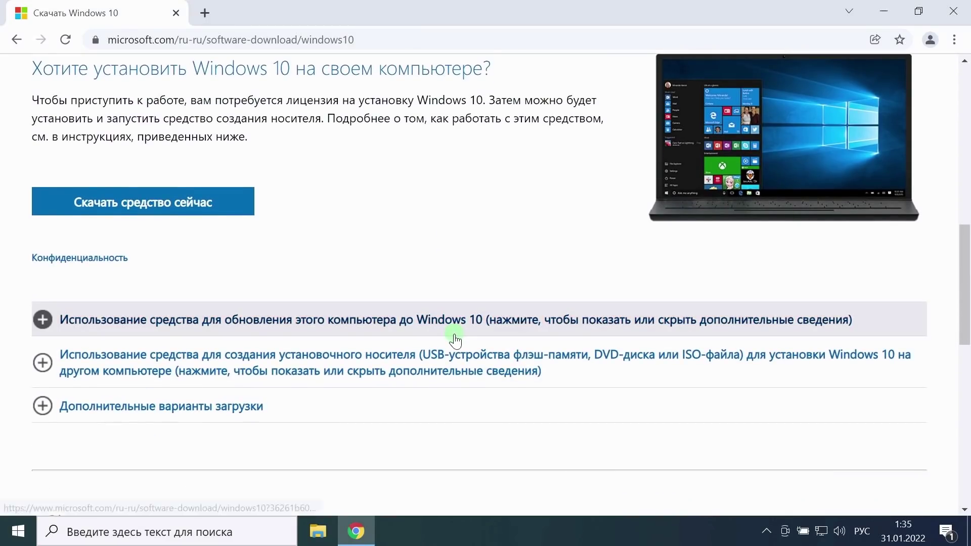
scroll(455, 334, up, 4)
scroll(458, 338, up, 4)
scroll(457, 336, down, 2)
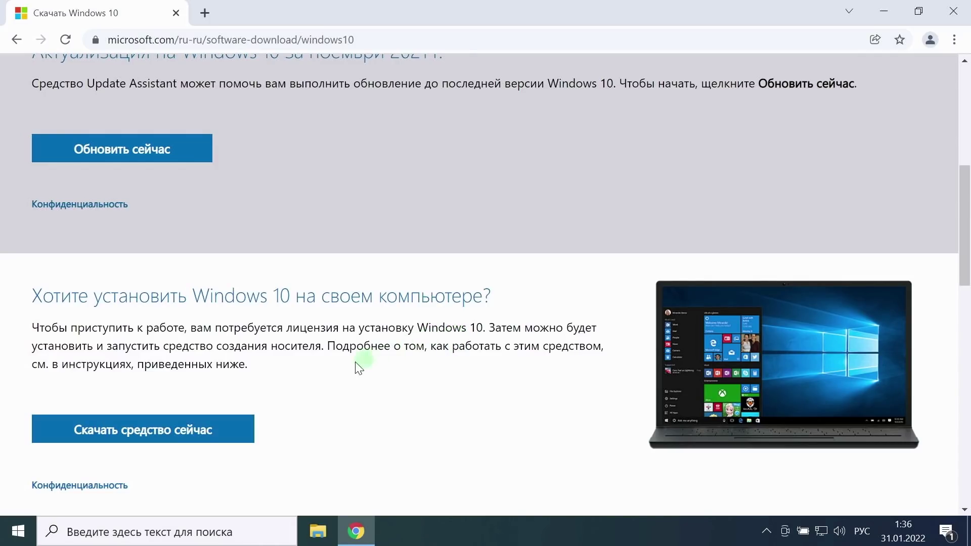
click(169, 431)
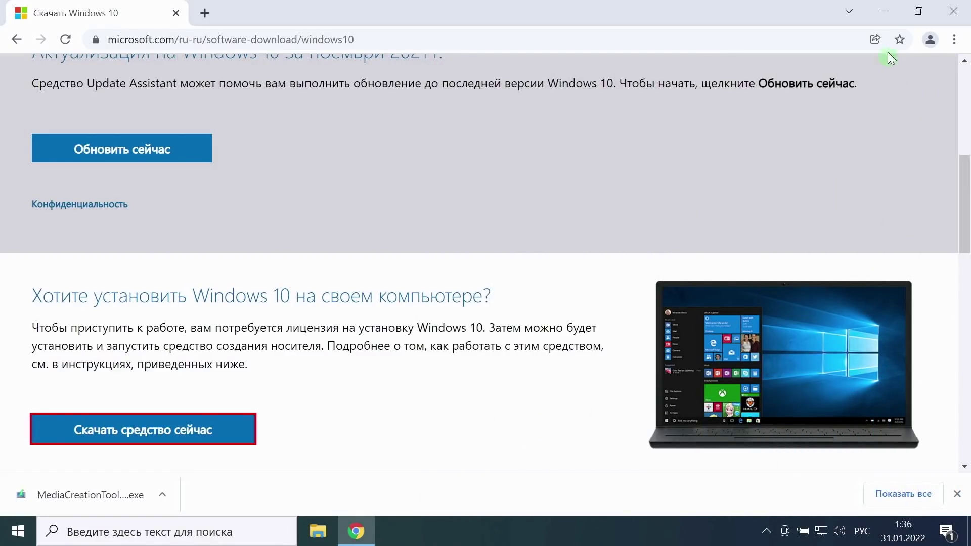
Run MediaCreationTool21H2.exe from the Downloads folder, allow it to make changes, and minimize the browser and folder windows.
click(884, 13)
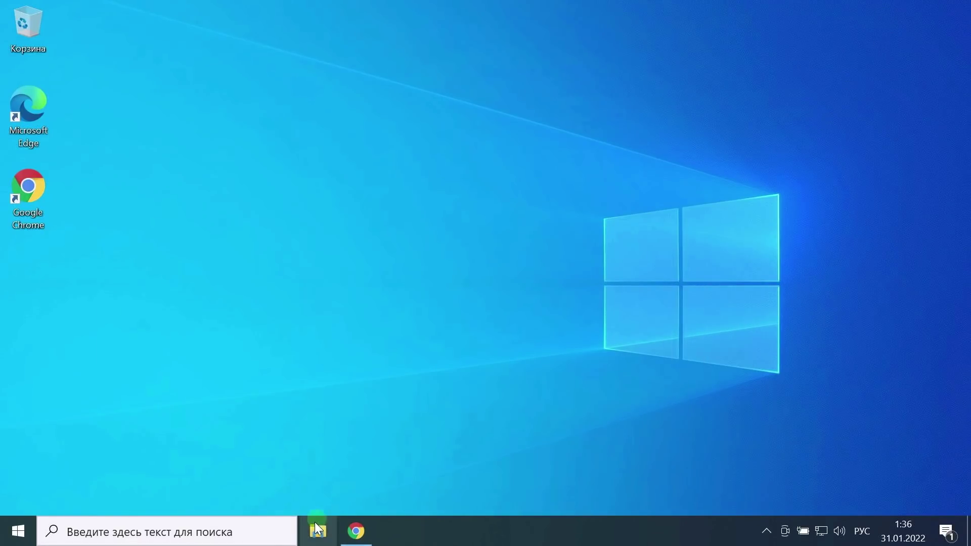
key(super+e)
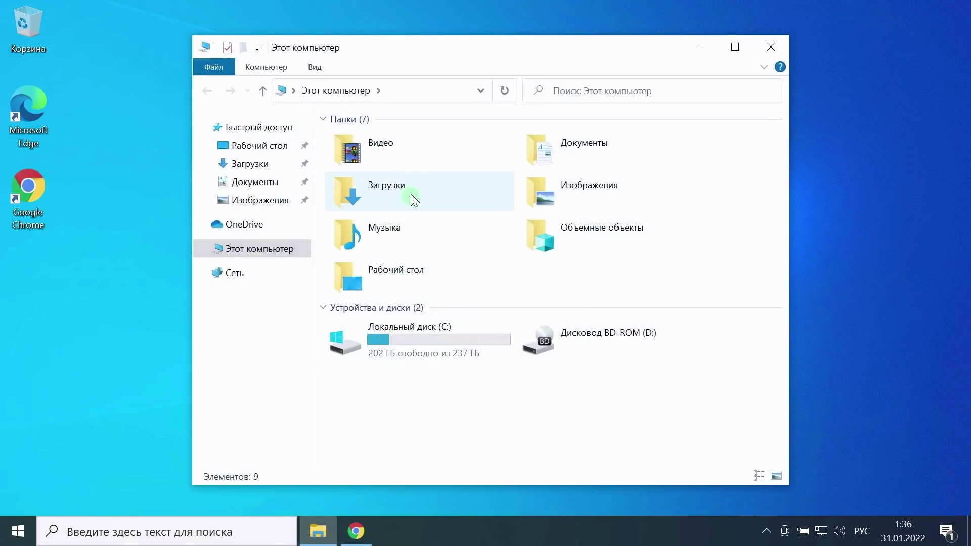
double_click(410, 188)
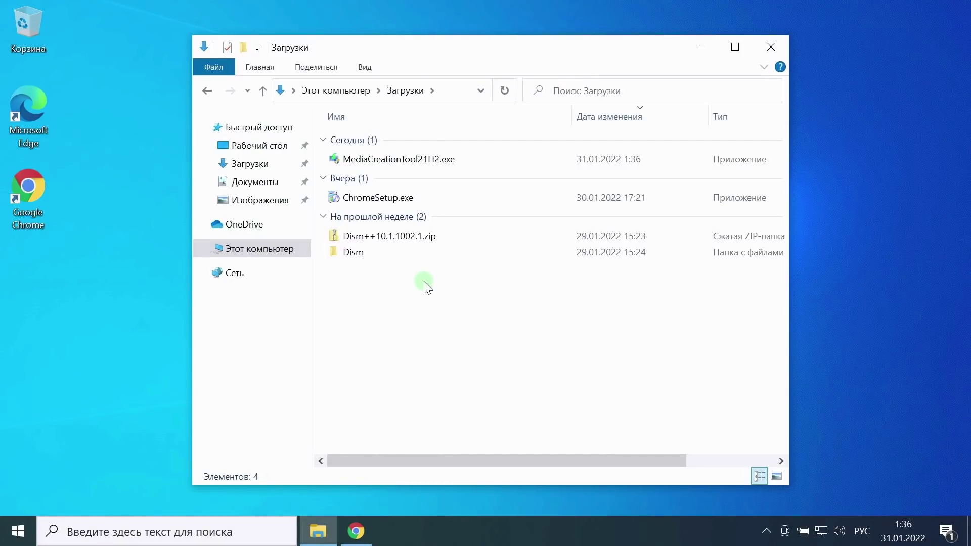
double_click(429, 161)
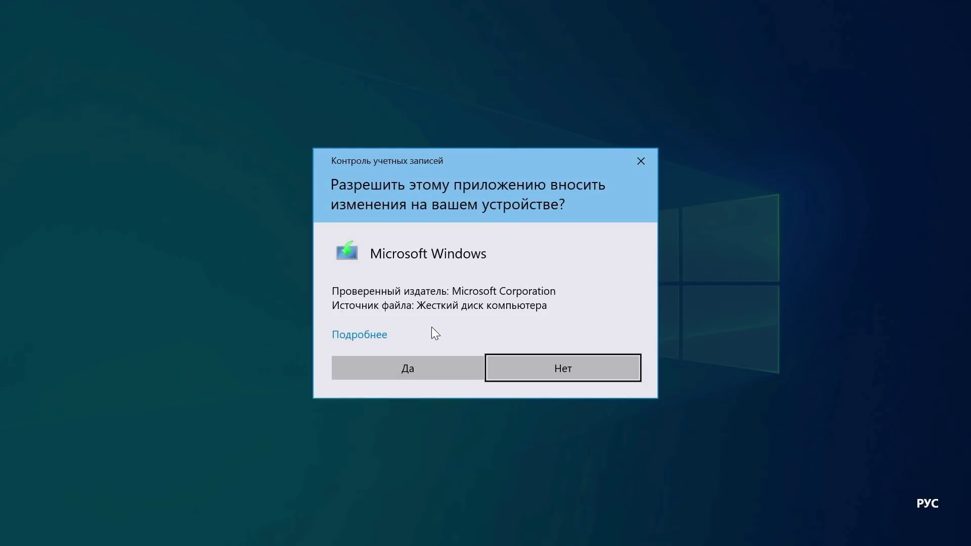
click(435, 362)
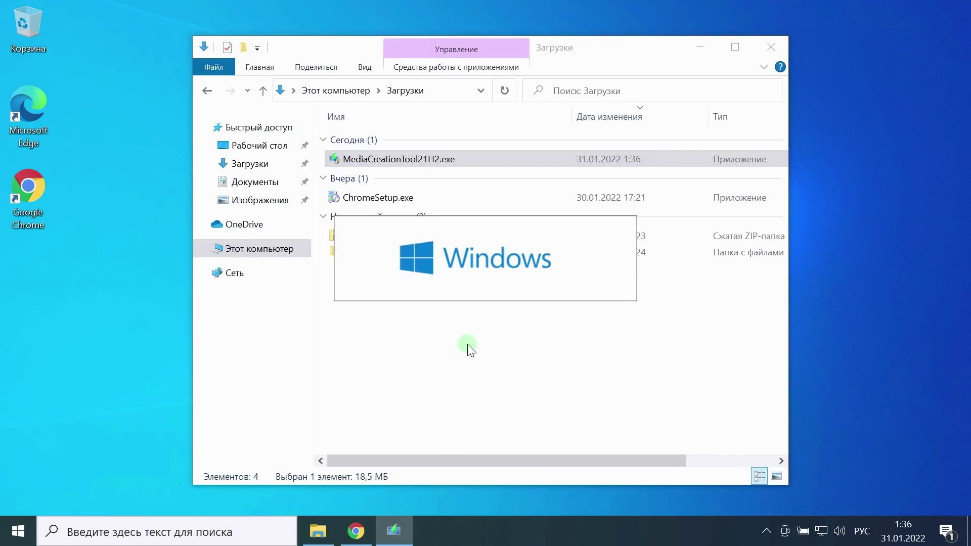
click(702, 47)
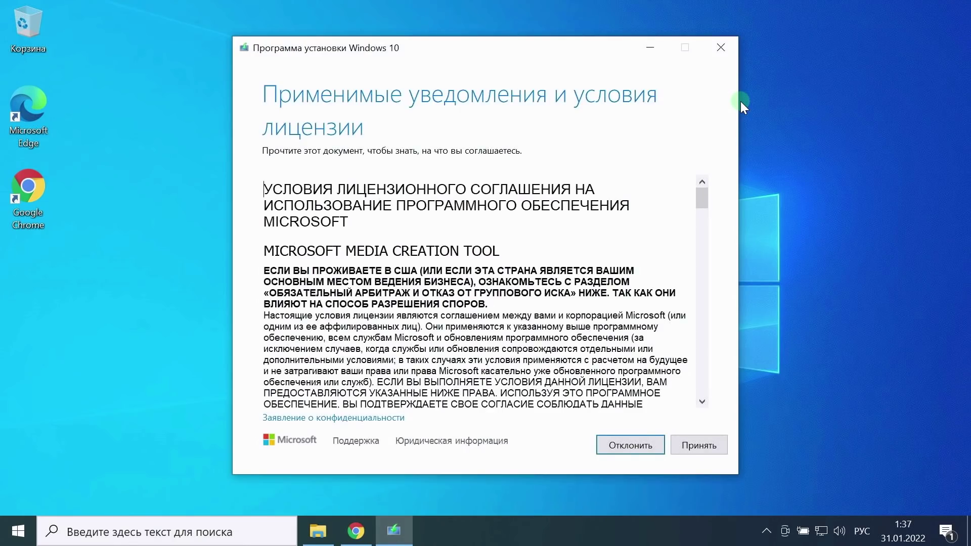
Accept the licence terms and choose to create installation media (USB flash drive, DVD or ISO) instead of upgrading this computer.
click(714, 446)
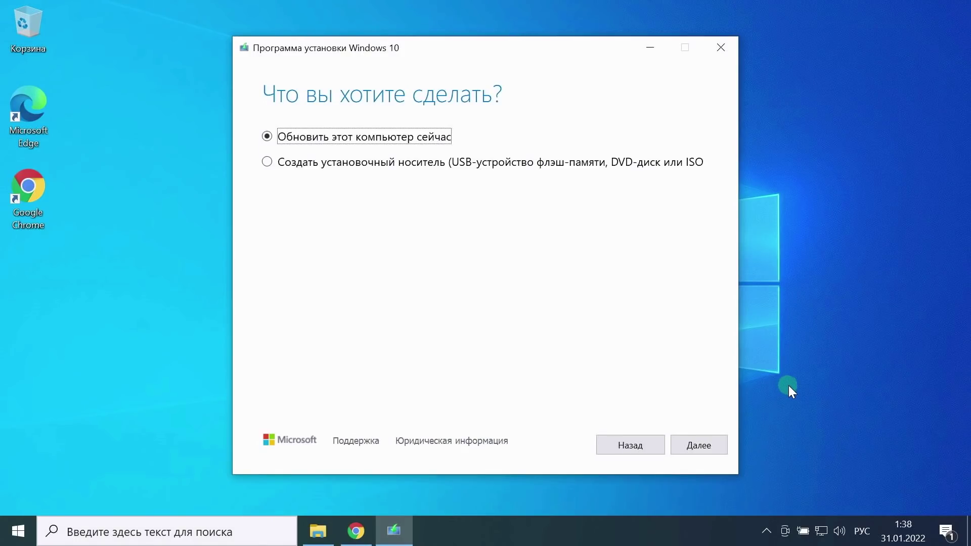
click(267, 163)
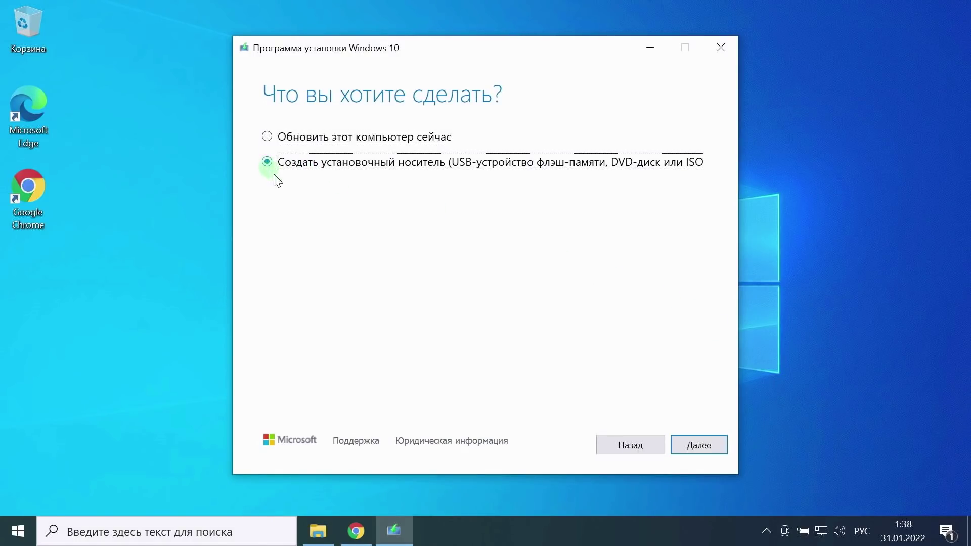
click(697, 449)
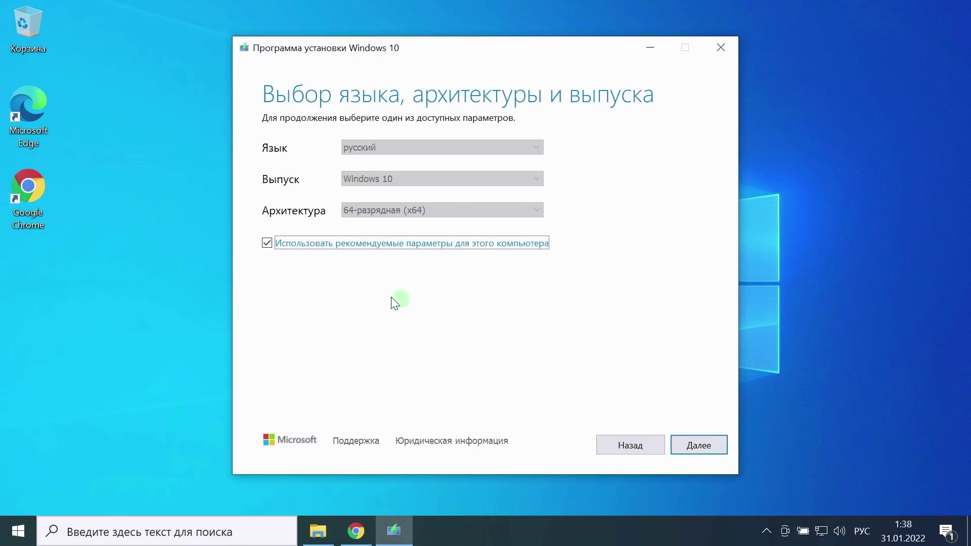
Turn off the recommended settings for this computer, select the 64-bit (x64) architecture, and continue with Russian Windows 10.
click(267, 243)
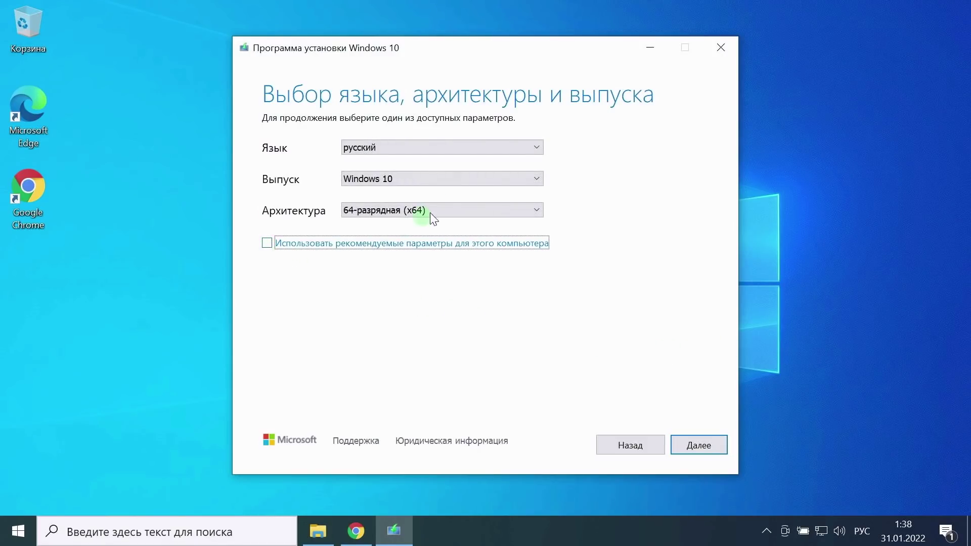
click(485, 150)
click(484, 150)
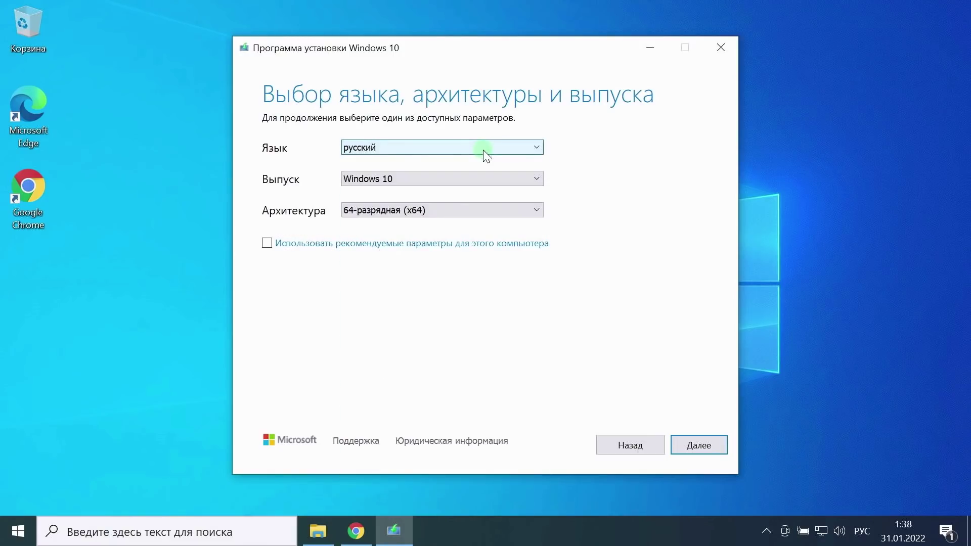
click(468, 212)
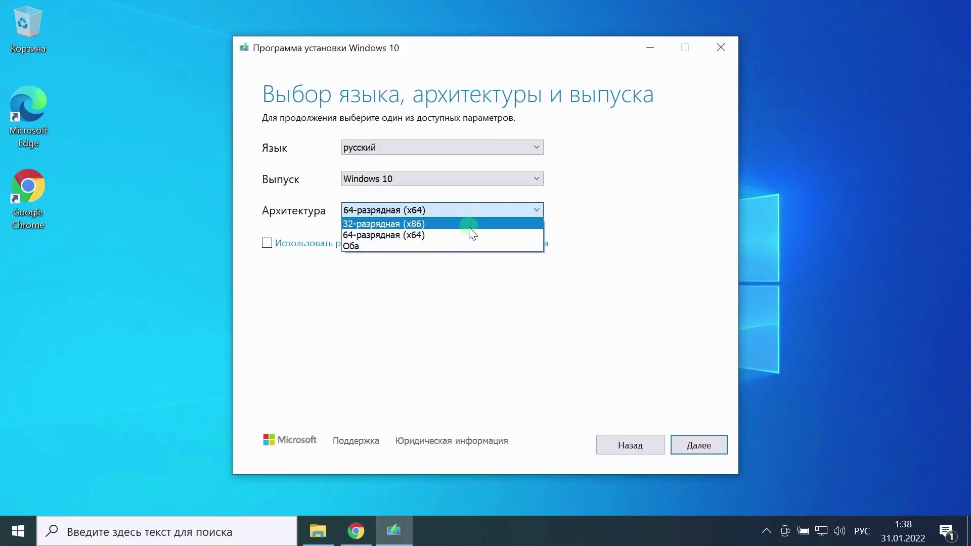
click(470, 236)
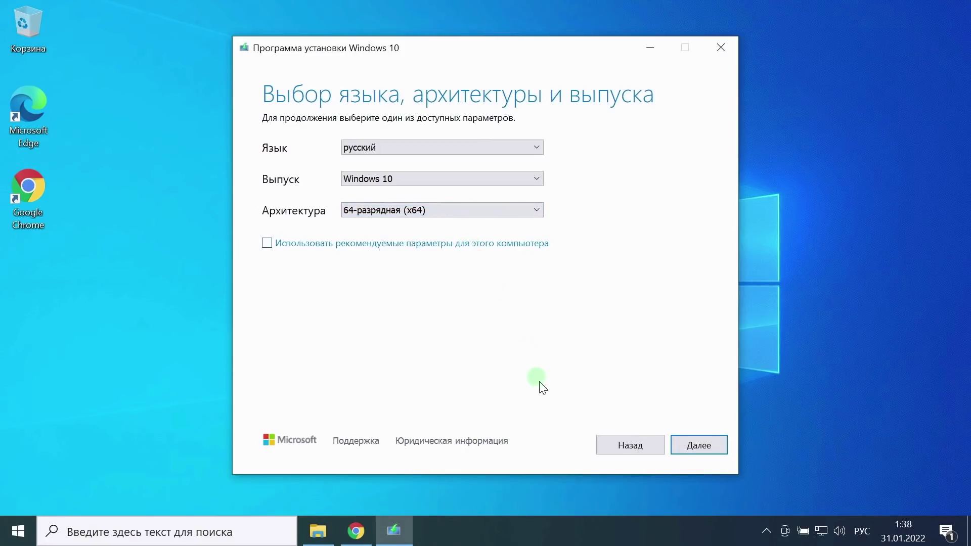
click(689, 447)
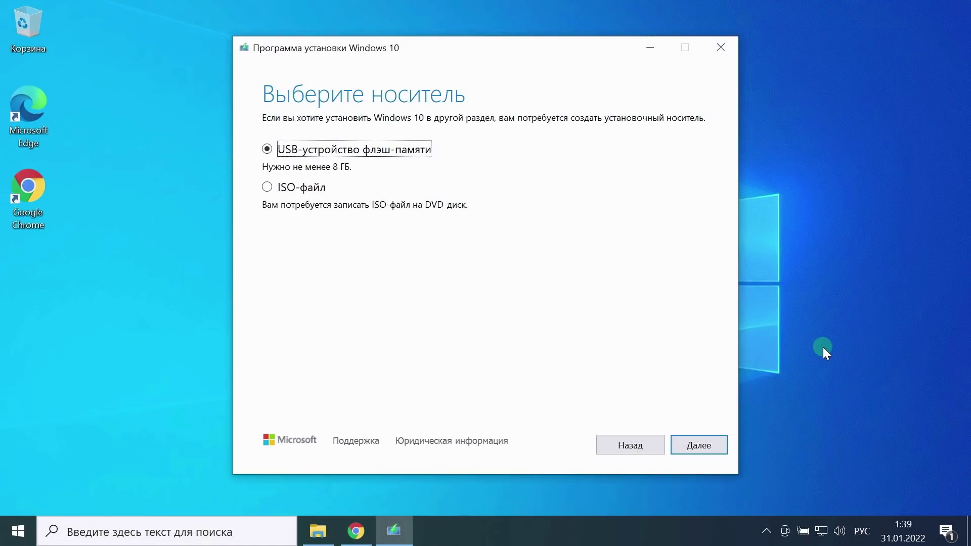
Choose the ISO file as the medium, save it as Windows.iso on the desktop, and minimize the installer during the download.
click(269, 187)
click(697, 445)
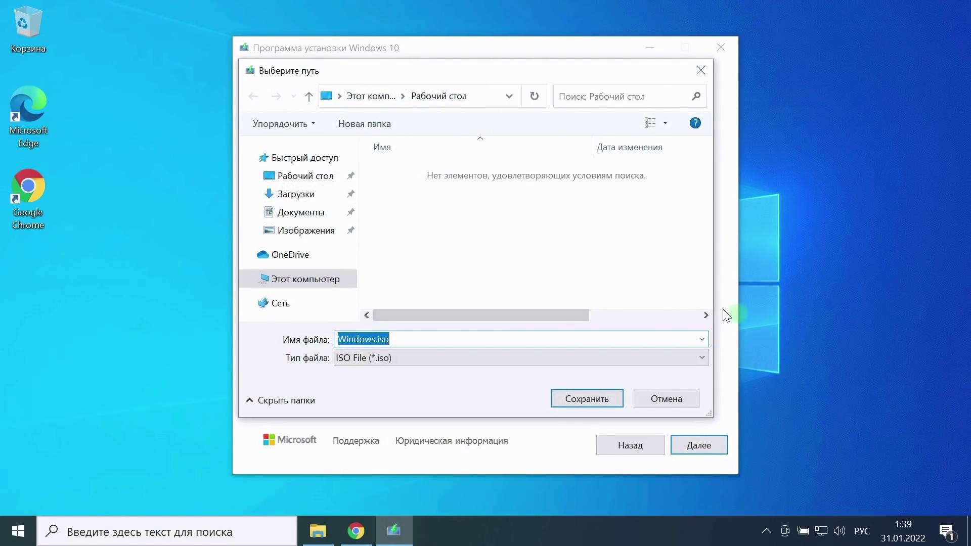
click(304, 181)
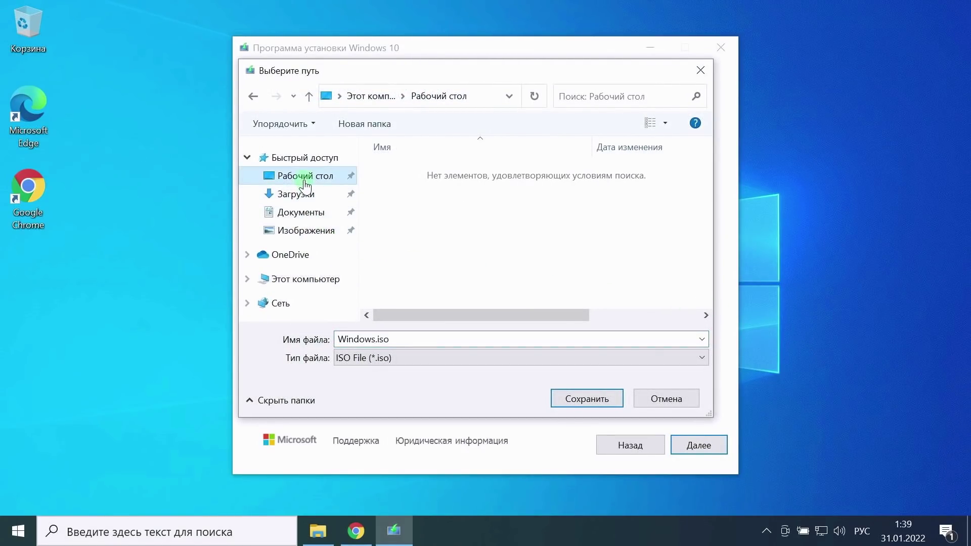
click(594, 401)
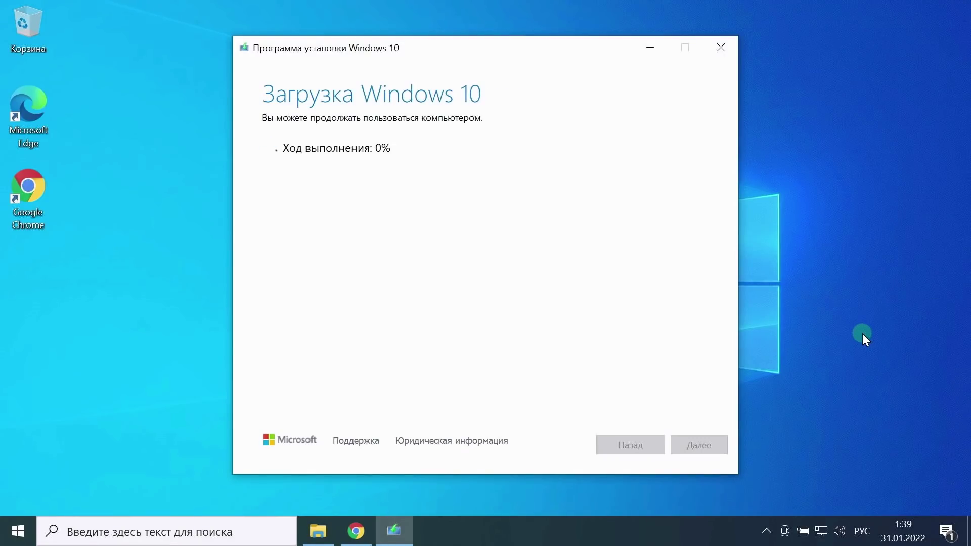
click(650, 48)
Switch to Chrome and choose Windows 10 (multi-edition ISO) as the edition on Microsoft's disc image download page.
click(357, 531)
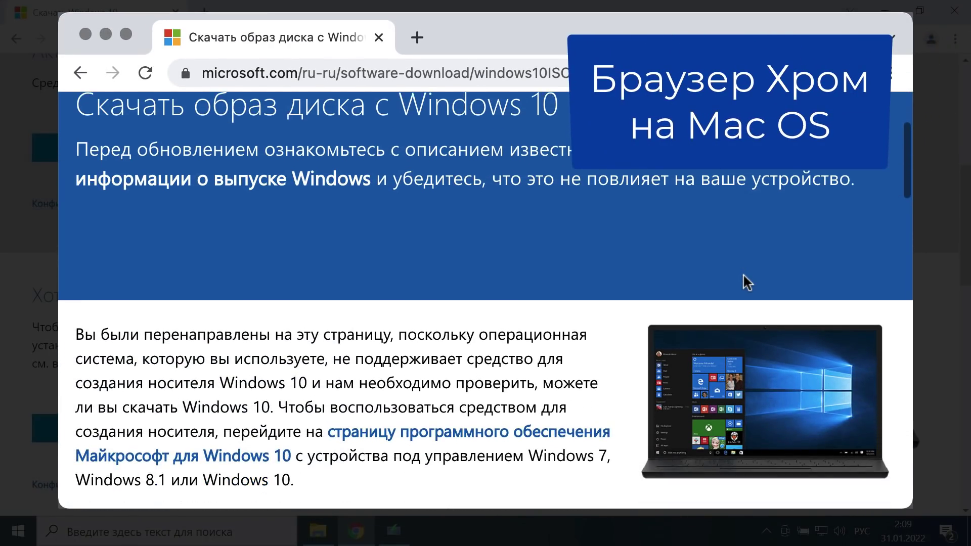
scroll(746, 283, down, 5)
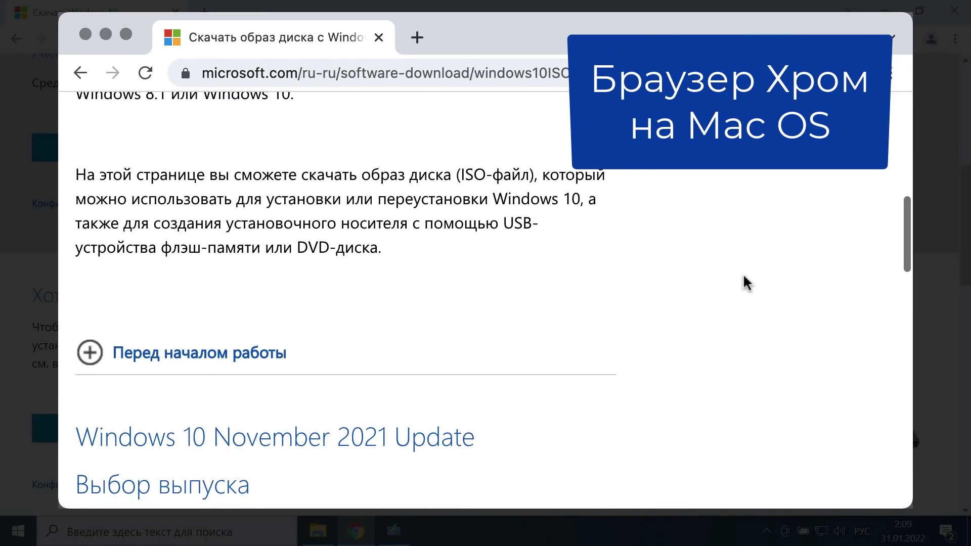
scroll(746, 283, down, 3)
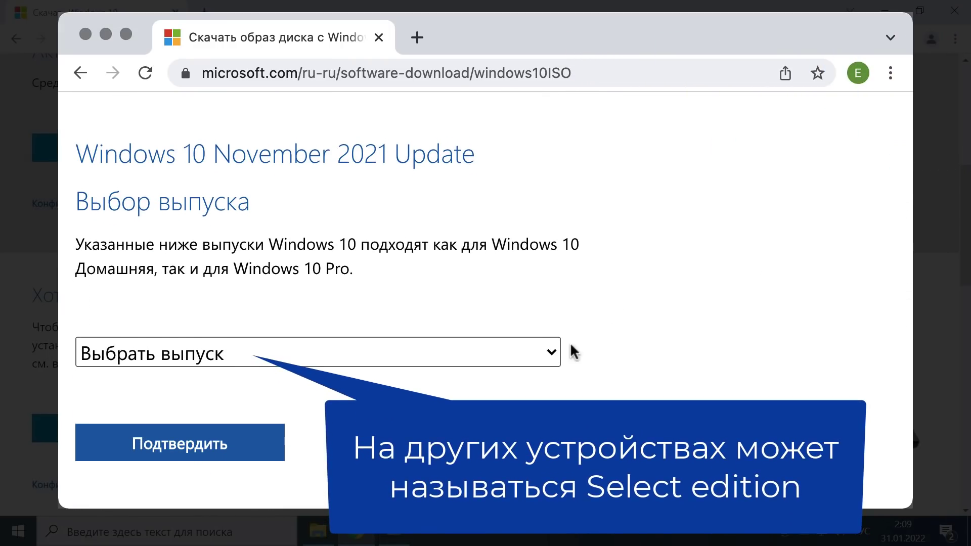
click(554, 353)
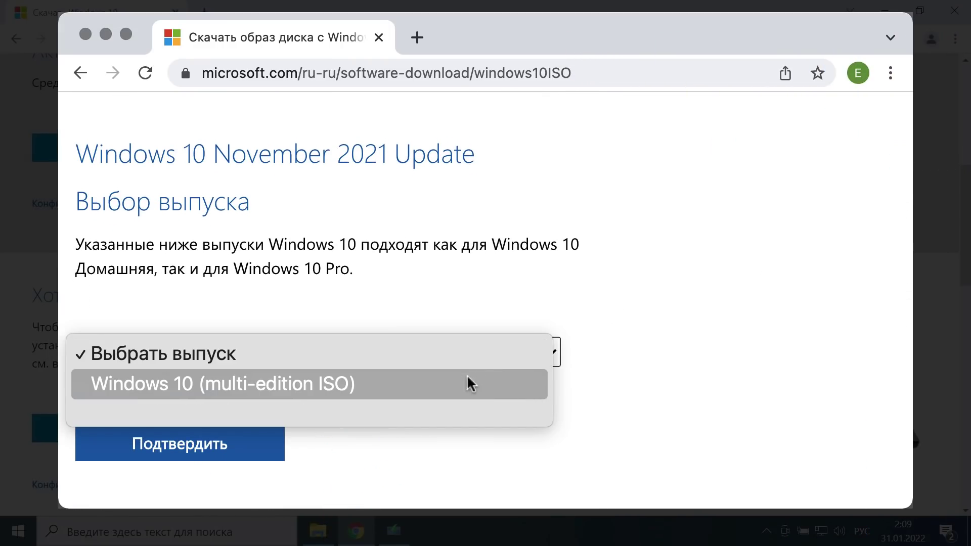
click(374, 395)
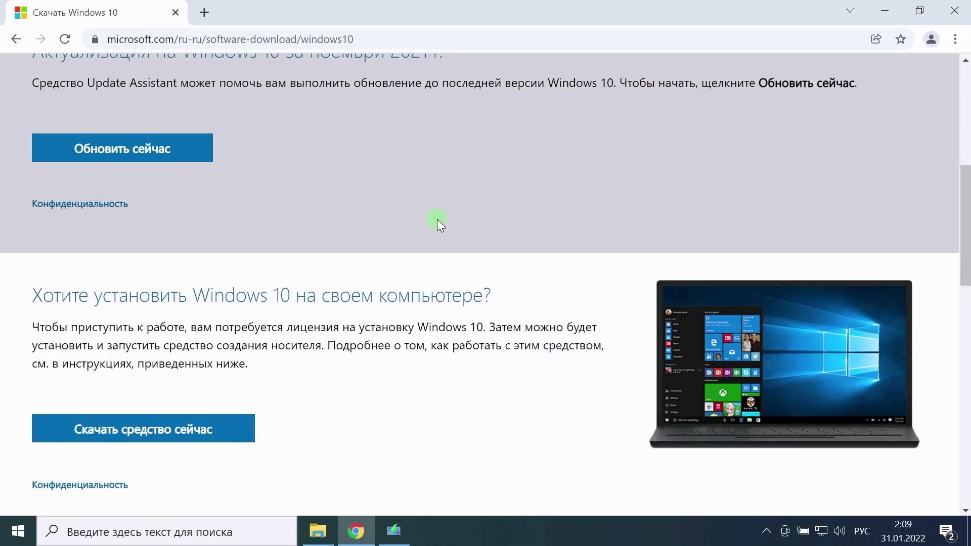
Open the developer tools on the Windows 10 download page, enable device emulation, and set the emulated view's zoom to 150%.
key(F12)
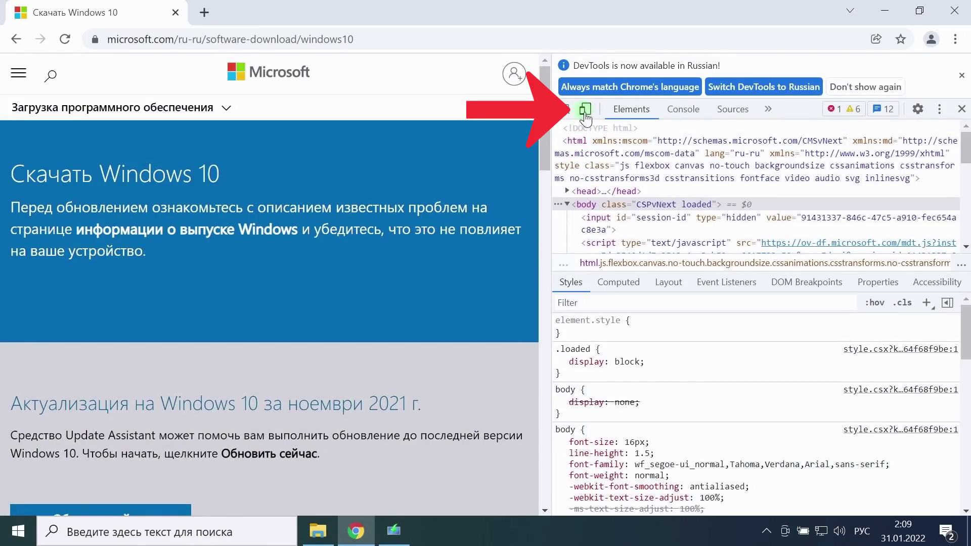
click(585, 110)
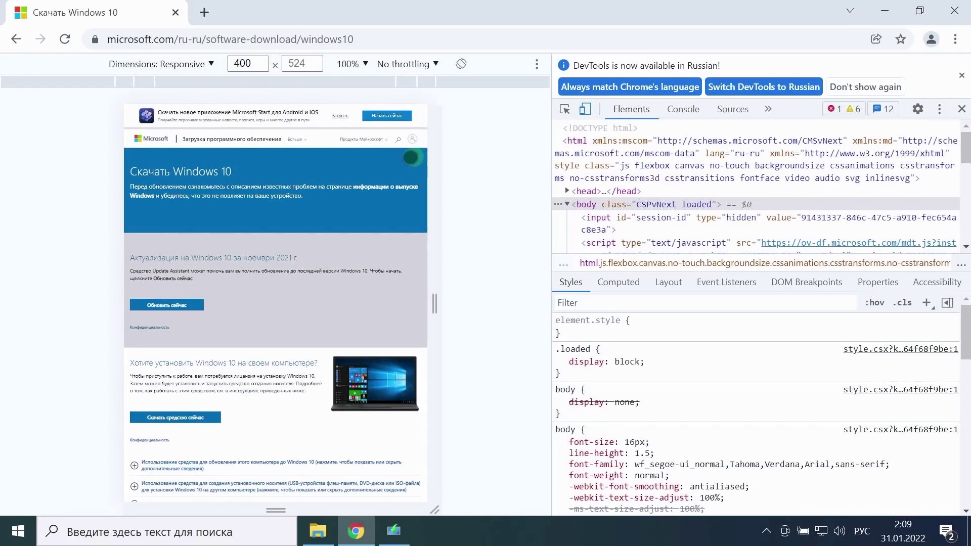
click(365, 64)
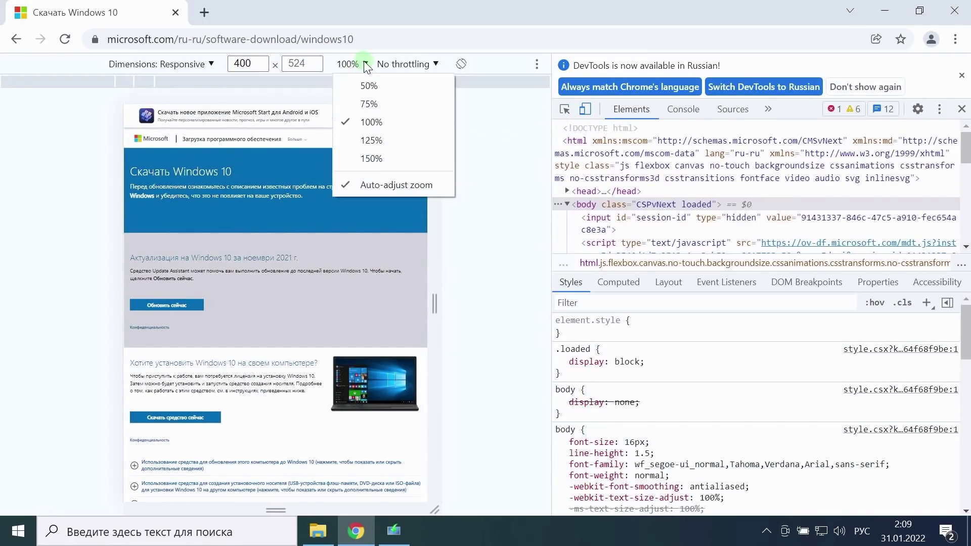
click(371, 159)
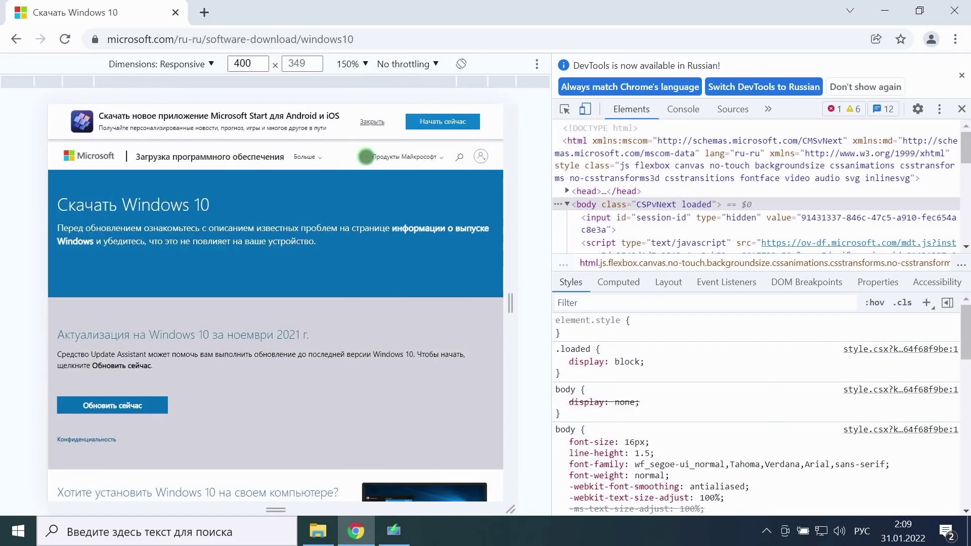
Reload the Windows 10 download page in the emulated view, choose Windows 10 (multi-edition ISO) as the edition, and confirm it.
click(64, 39)
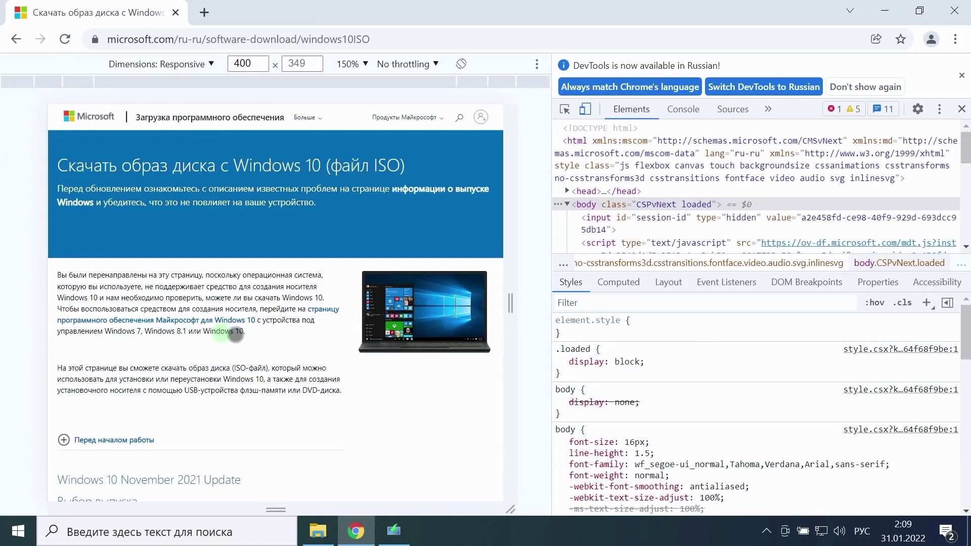
scroll(285, 341, down, 3)
scroll(285, 342, down, 1)
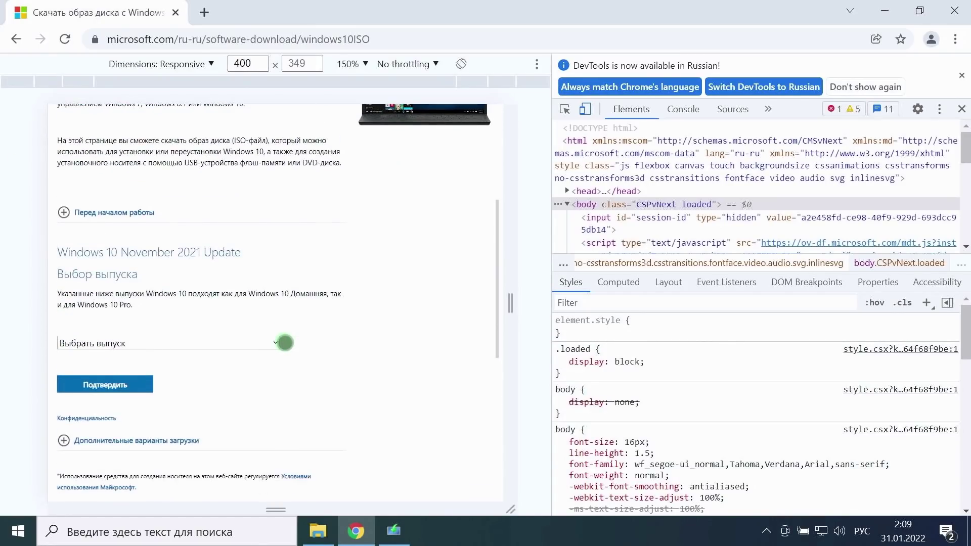
scroll(285, 341, down, 2)
scroll(285, 341, up, 2)
click(271, 340)
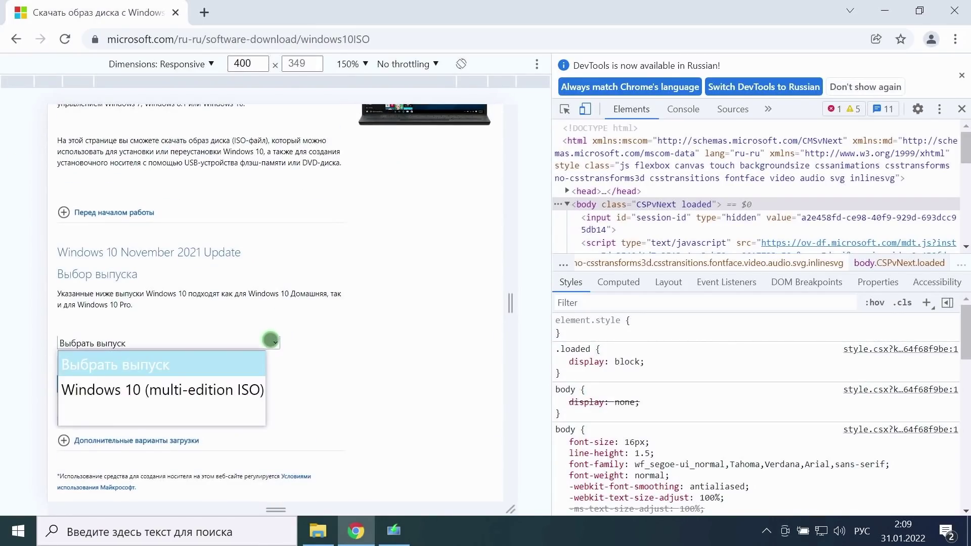
click(226, 391)
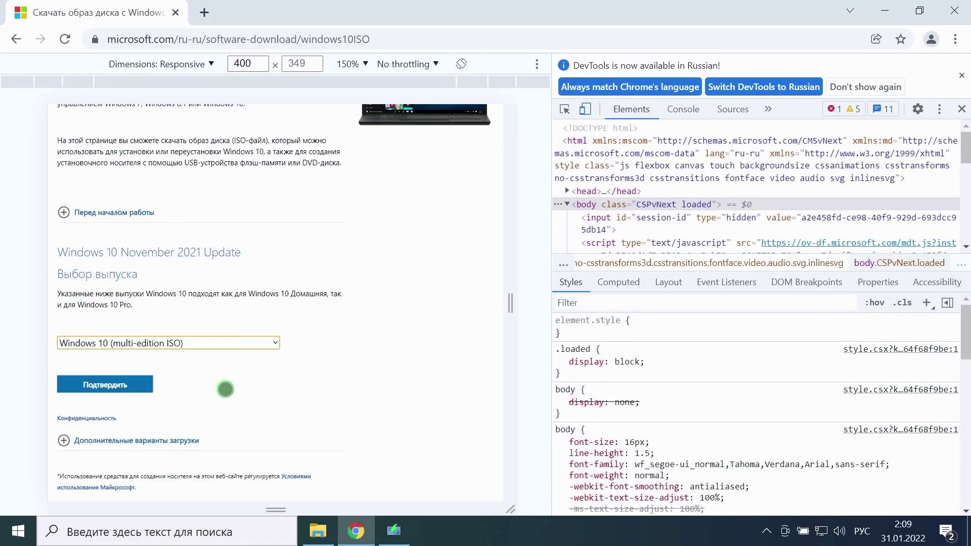
click(143, 385)
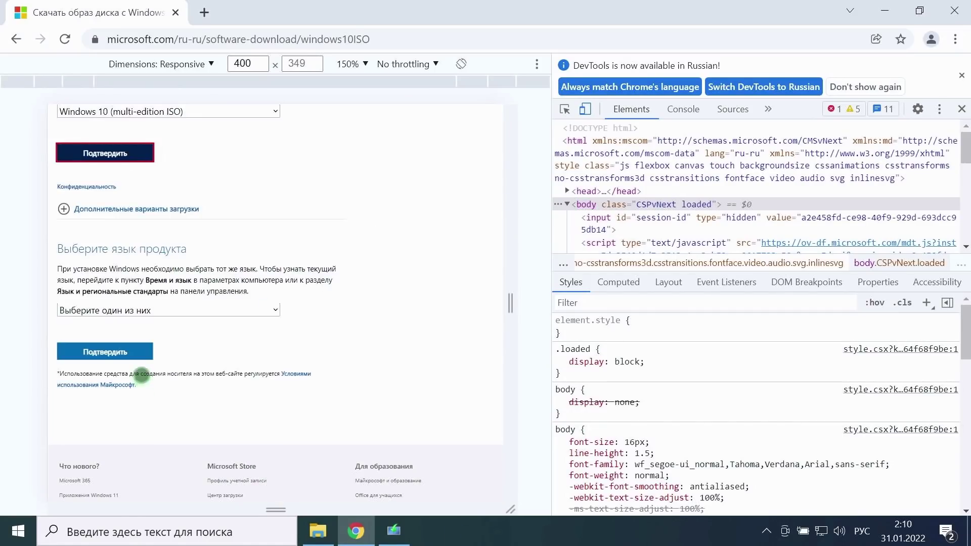
Confirm Russian (Русский) as the product language and start the 64-bit ISO download.
click(180, 310)
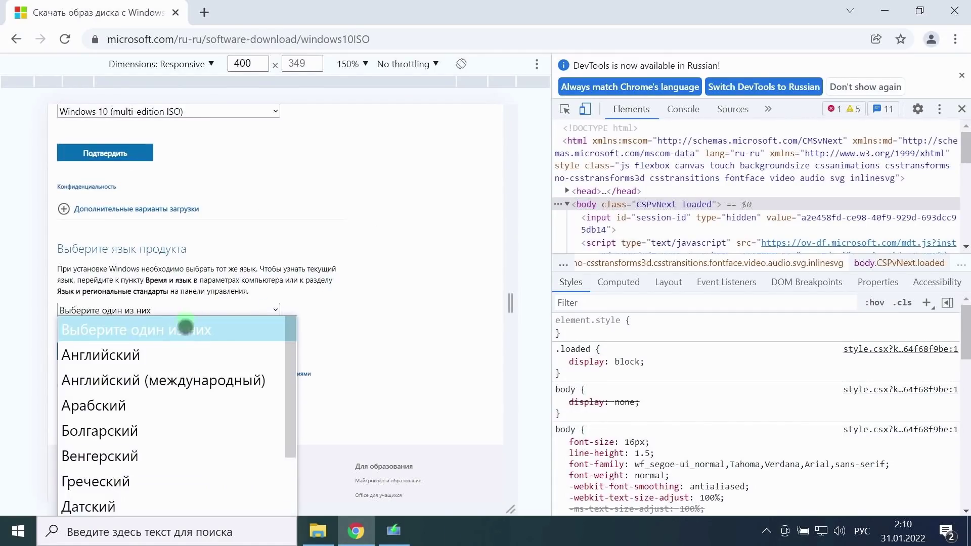
scroll(184, 362, down, 10)
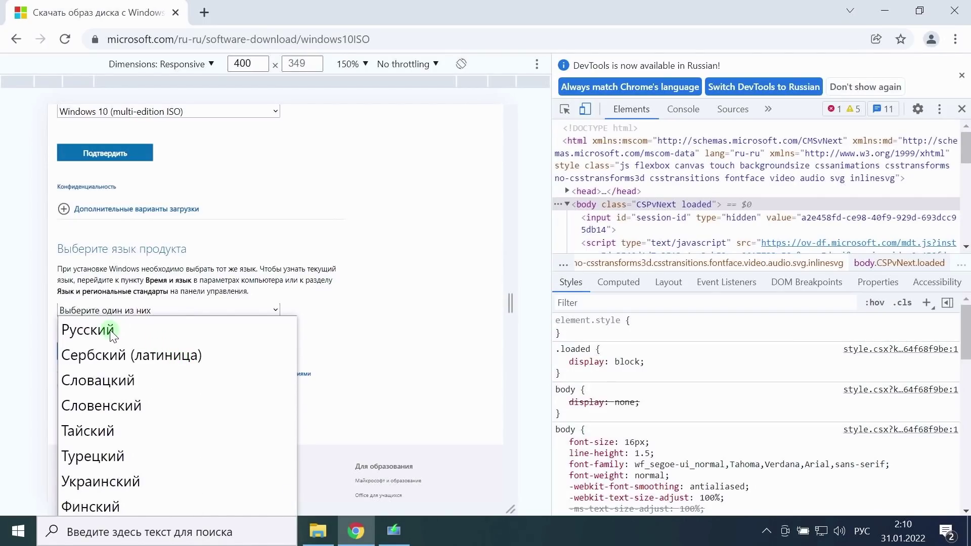
click(112, 334)
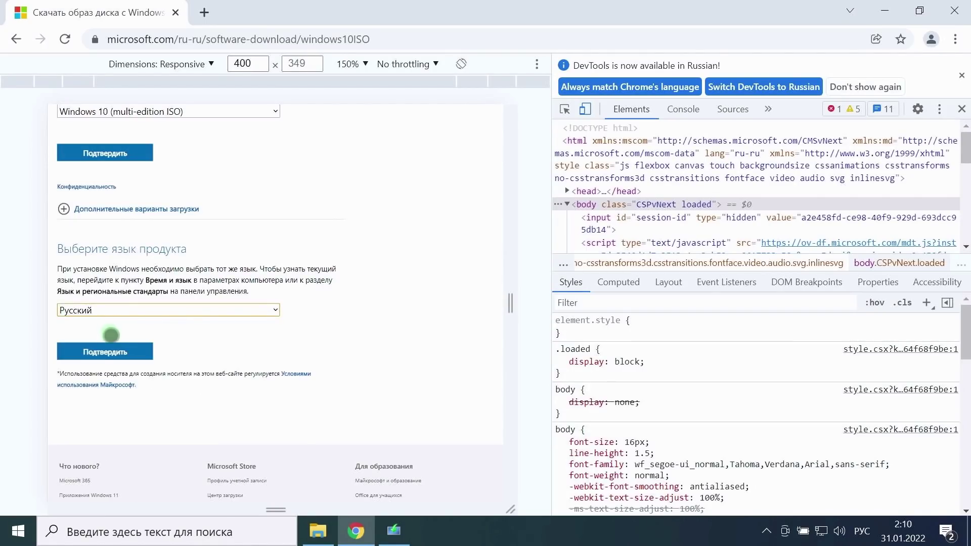
click(114, 353)
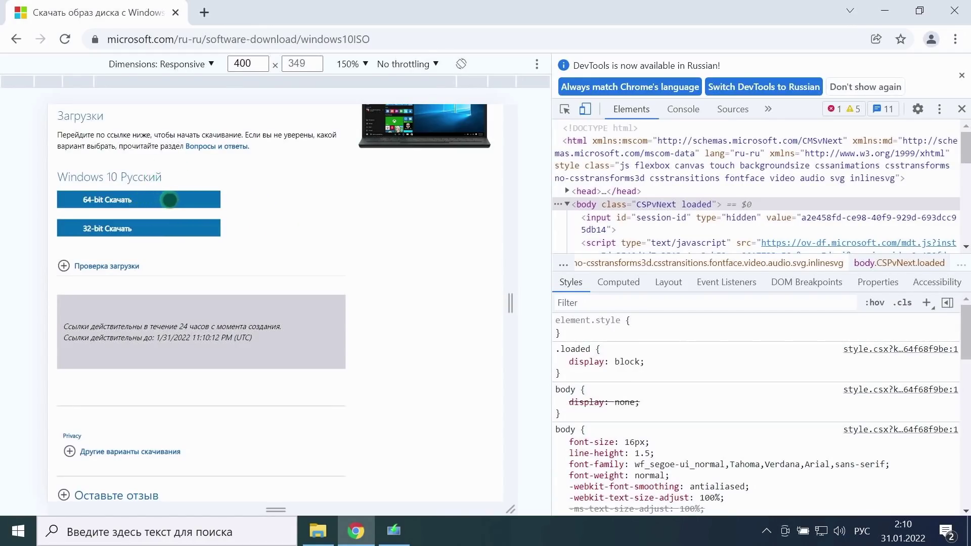
click(167, 200)
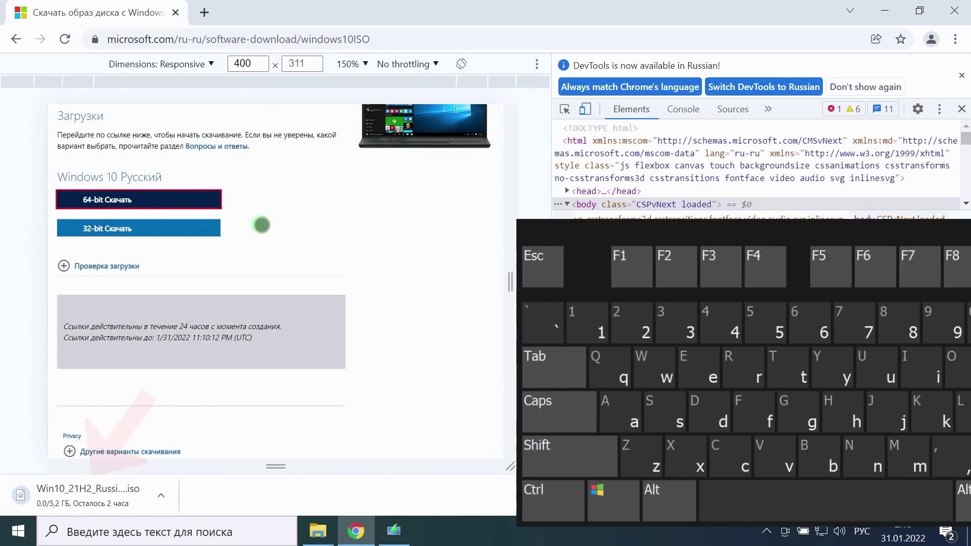
View Chrome's list of downloaded files, minimize the browser, and finish the Windows 10 setup program.
key(ctrl)
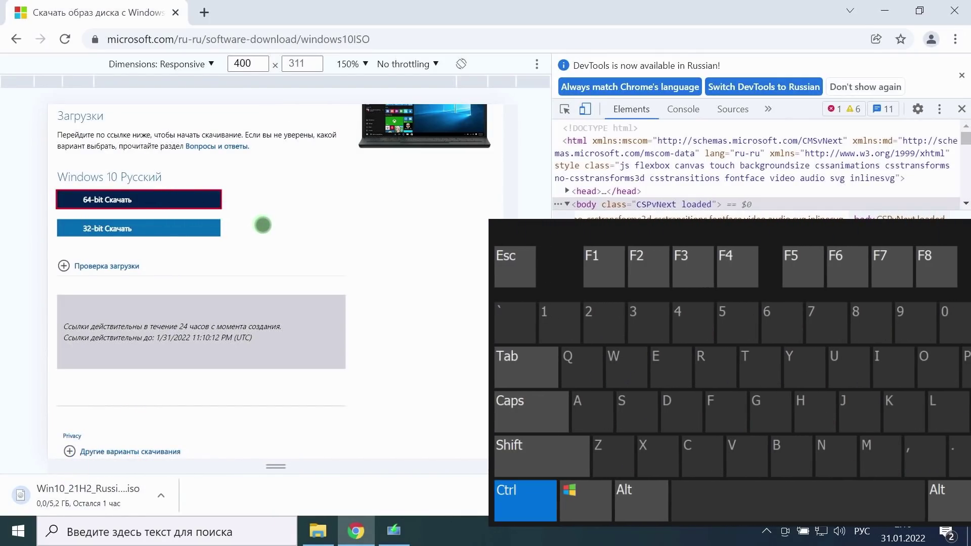
key(ctrl+j)
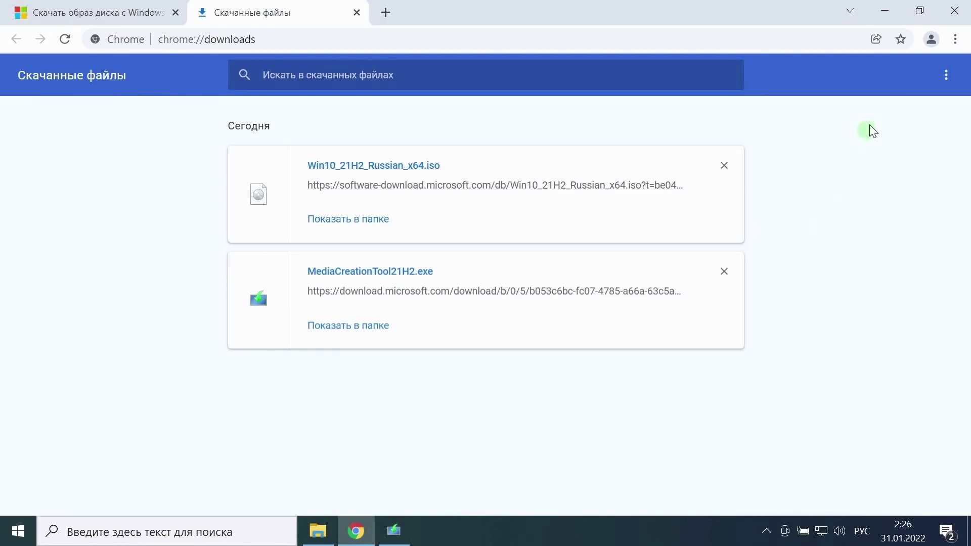
click(886, 10)
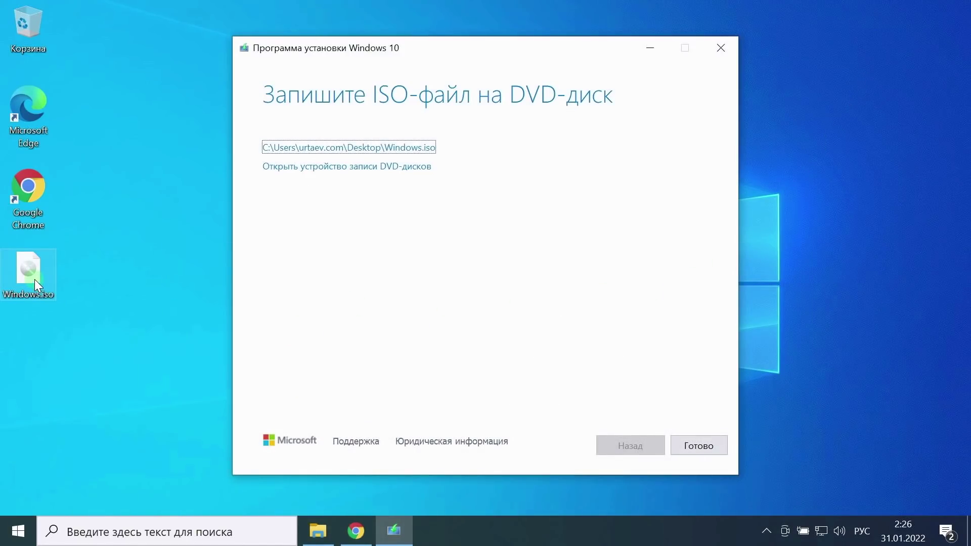
click(693, 445)
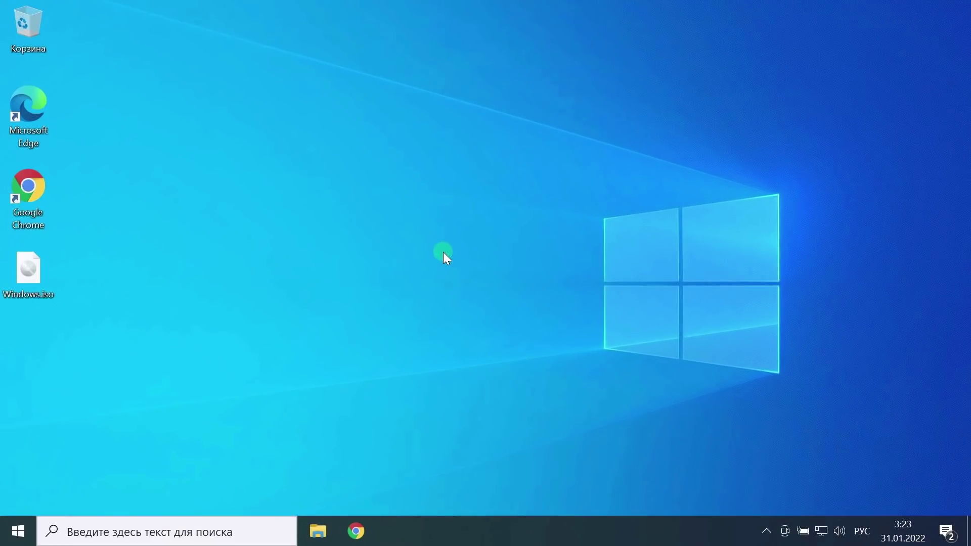
Move Win10_21H2_Russian_x64.iso from the Downloads folder to the desktop and close File Explorer.
click(317, 532)
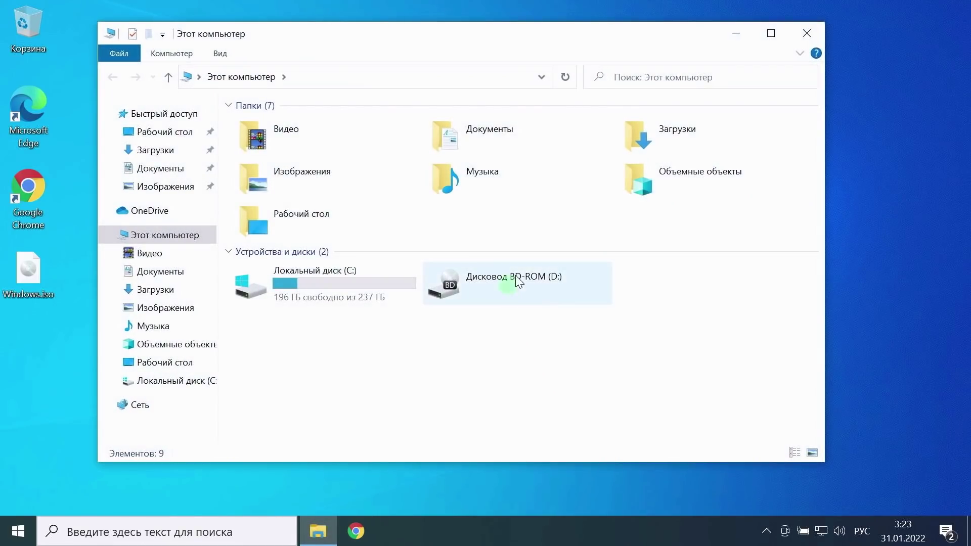
double_click(649, 140)
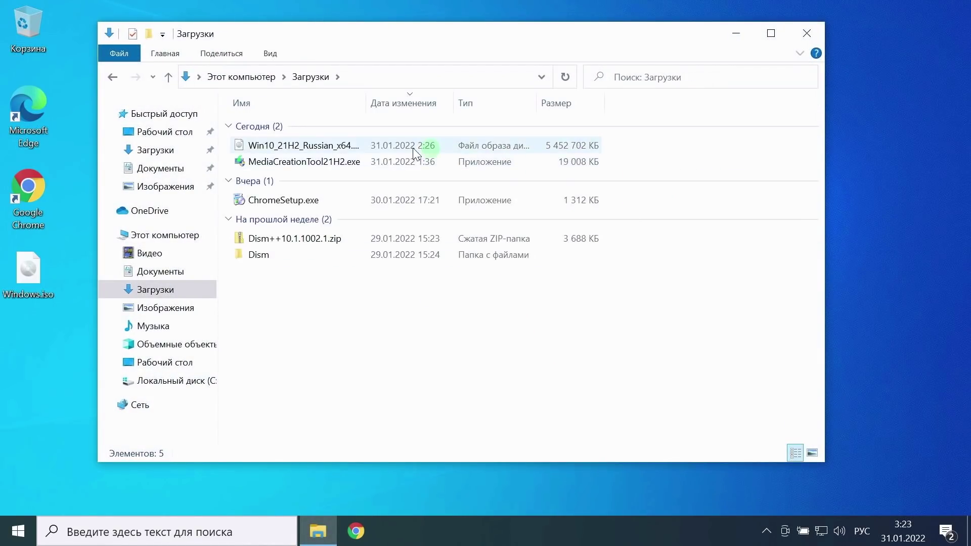
drag(314, 149, 36, 378)
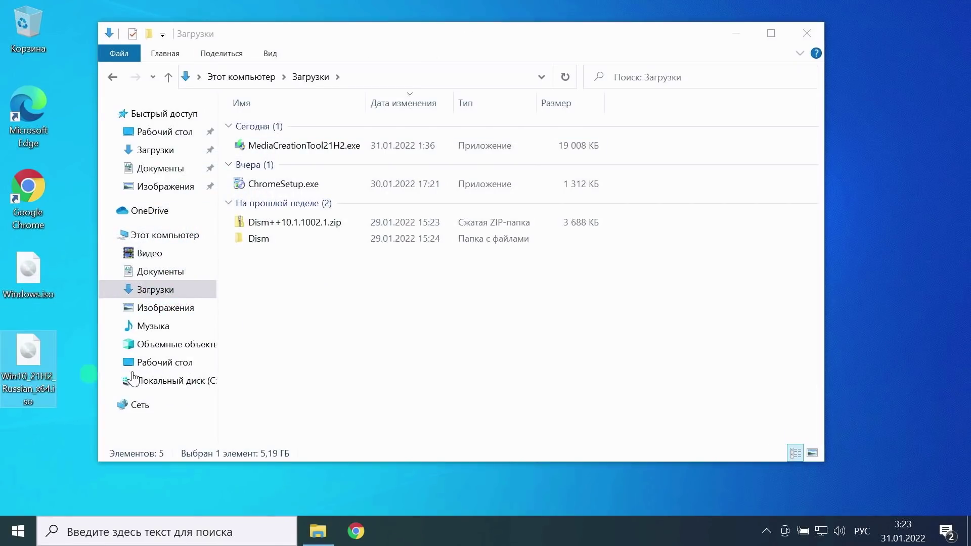
click(806, 35)
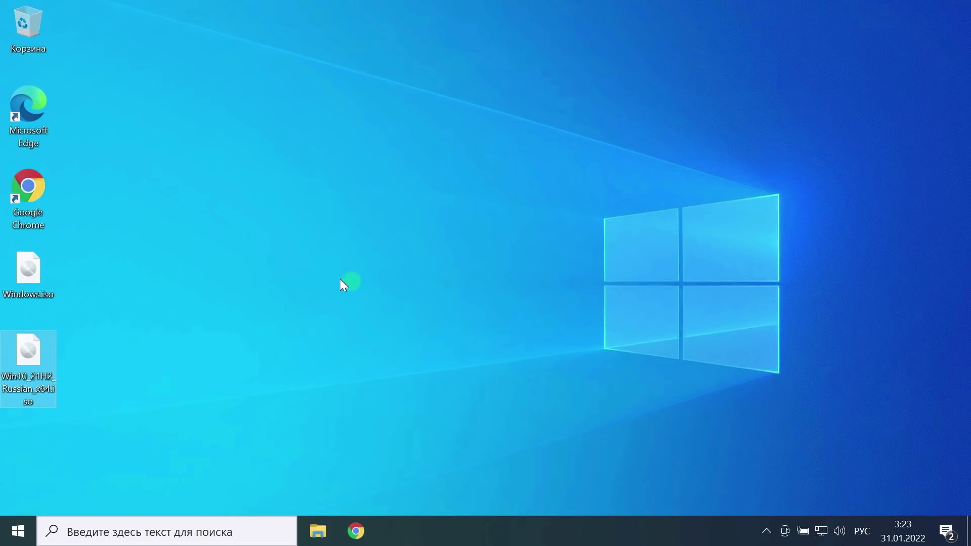
Mount Windows.iso from the desktop and fit its folder window into the upper half of the screen.
double_click(31, 275)
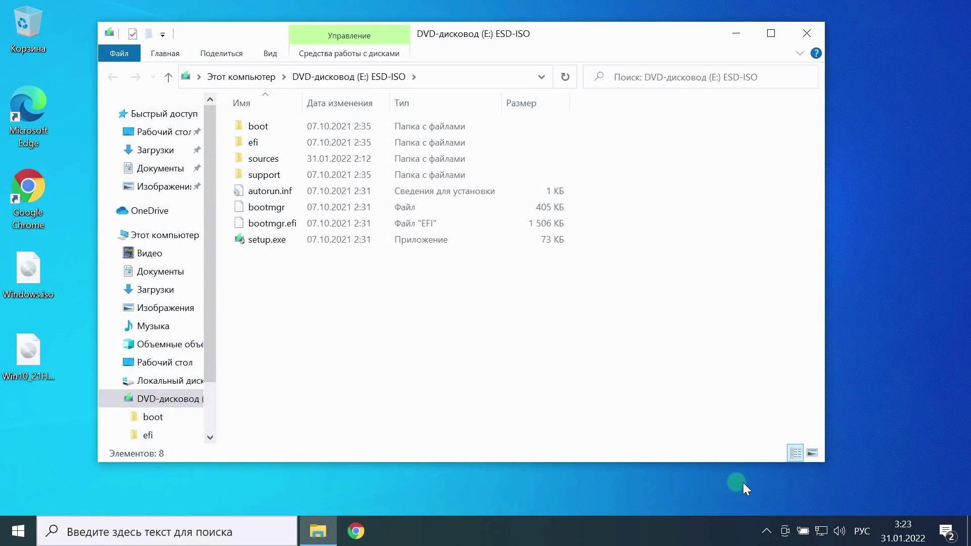
drag(825, 461, 910, 270)
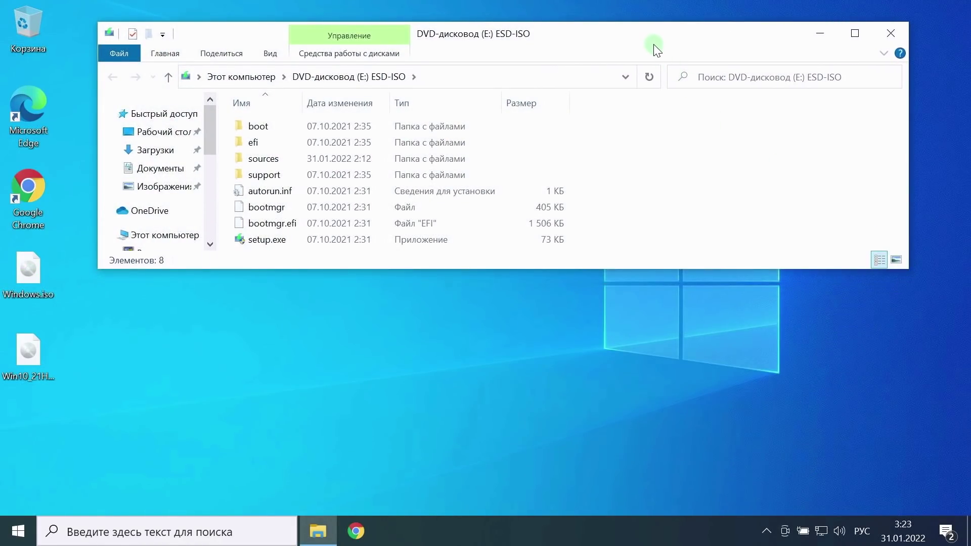
drag(652, 43, 647, 30)
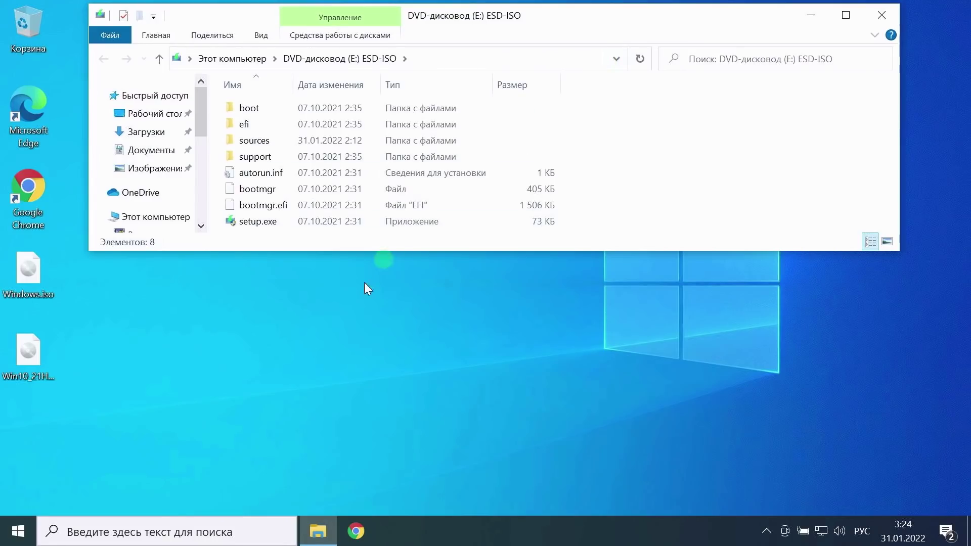
Mount Win10_21H2_Russian_x64.iso from the desktop and place its folder window below the Windows.iso window.
right_click(29, 353)
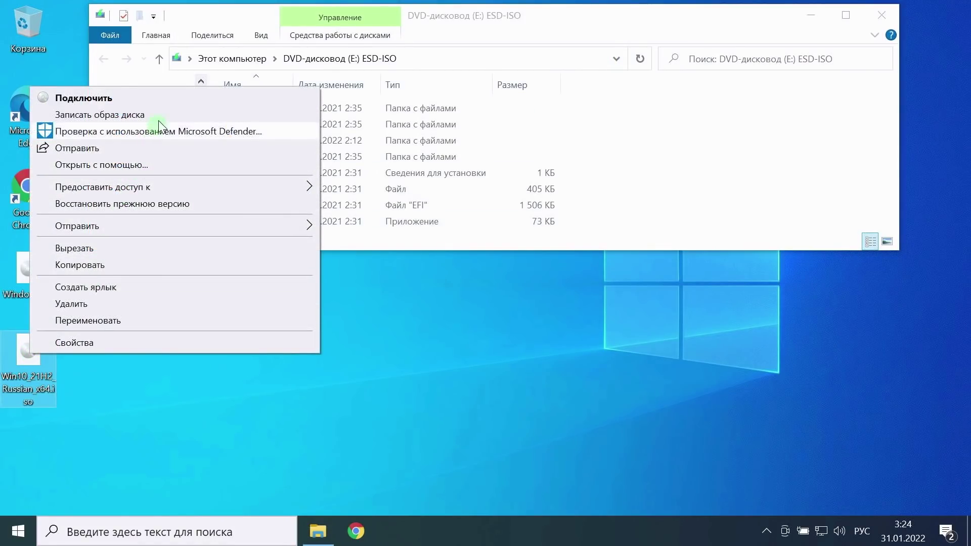
click(170, 99)
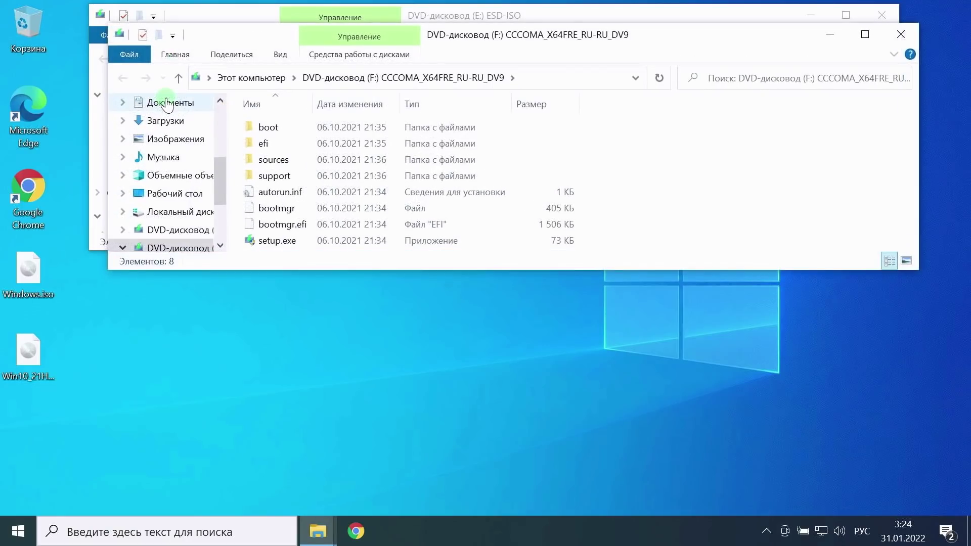
drag(656, 39, 642, 273)
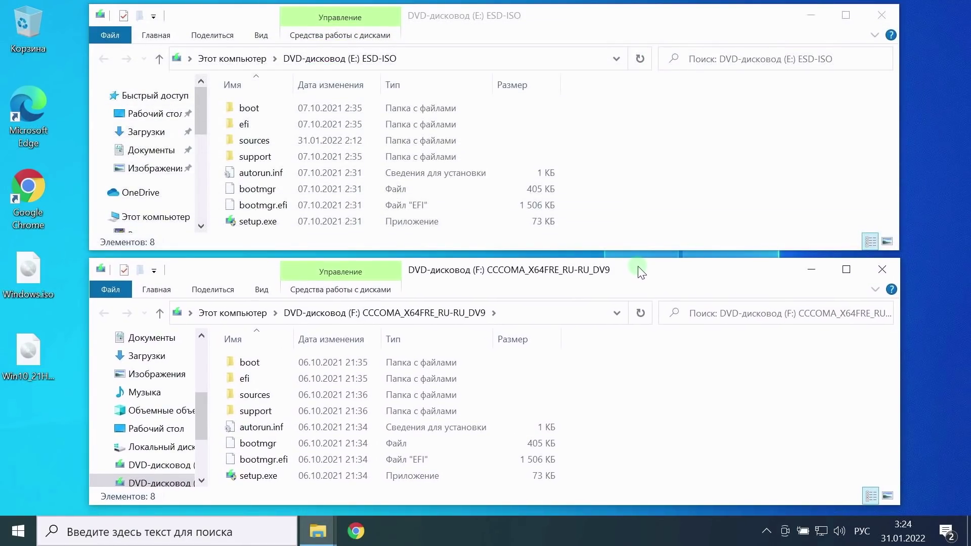
Open the sources folder on both mounted images, drives E: and F:.
double_click(265, 145)
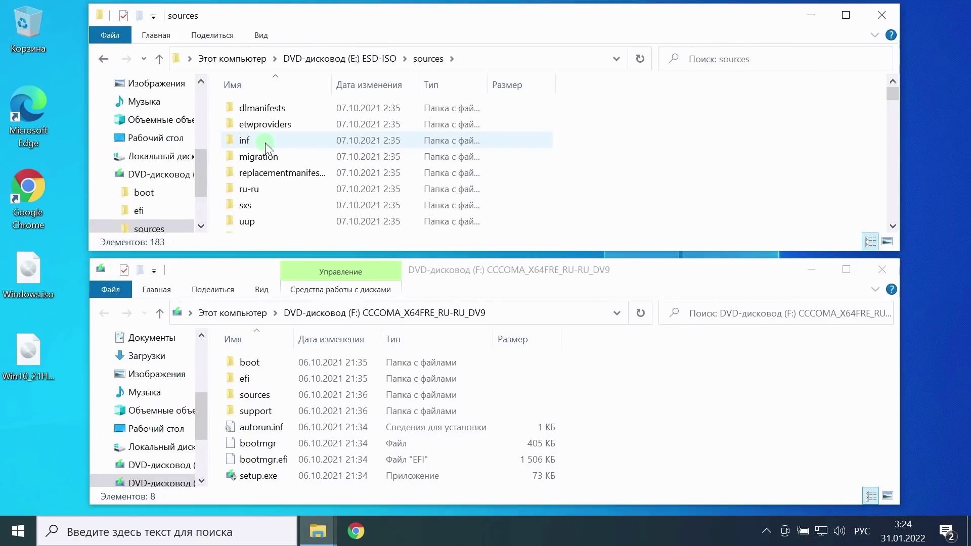
click(264, 397)
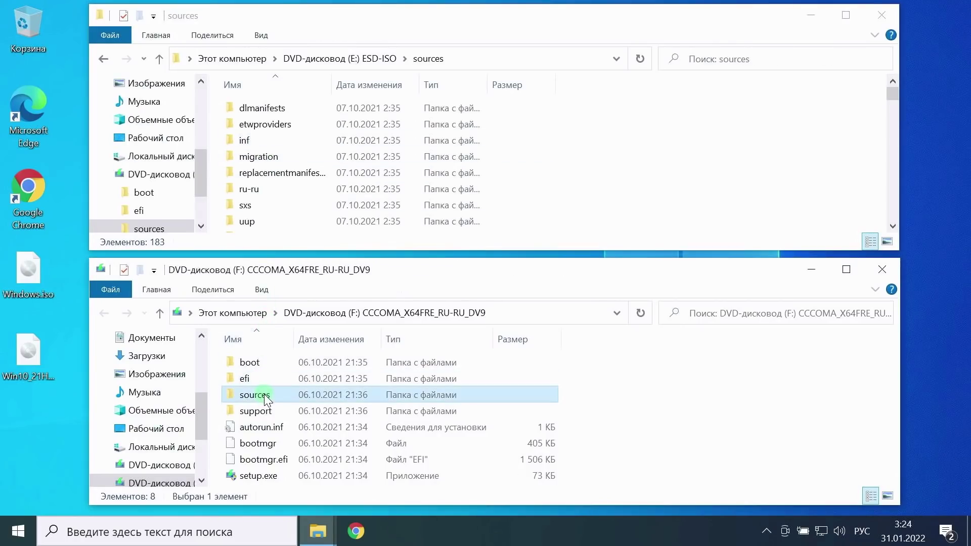
double_click(264, 396)
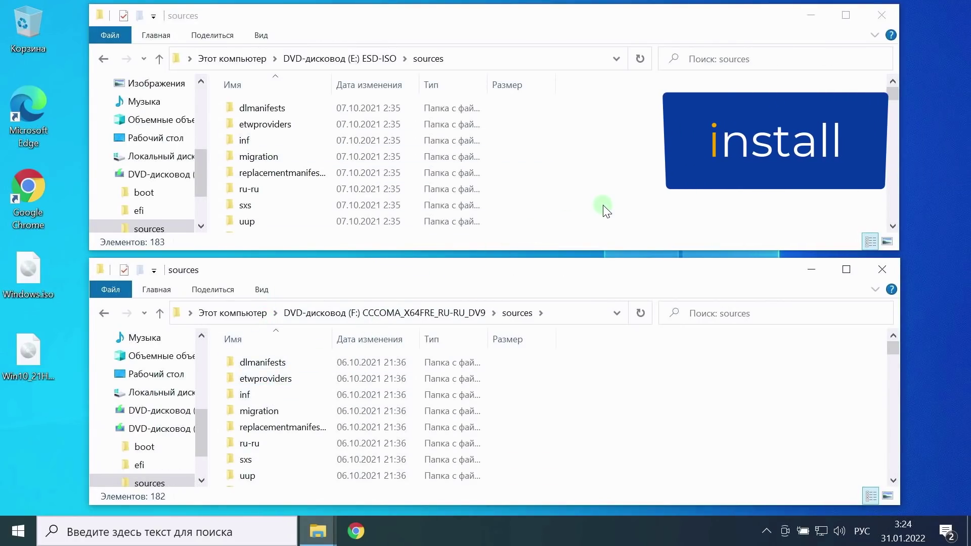
Find and select install.esd in the sources folder of the E: drive.
scroll(606, 210, down, 3)
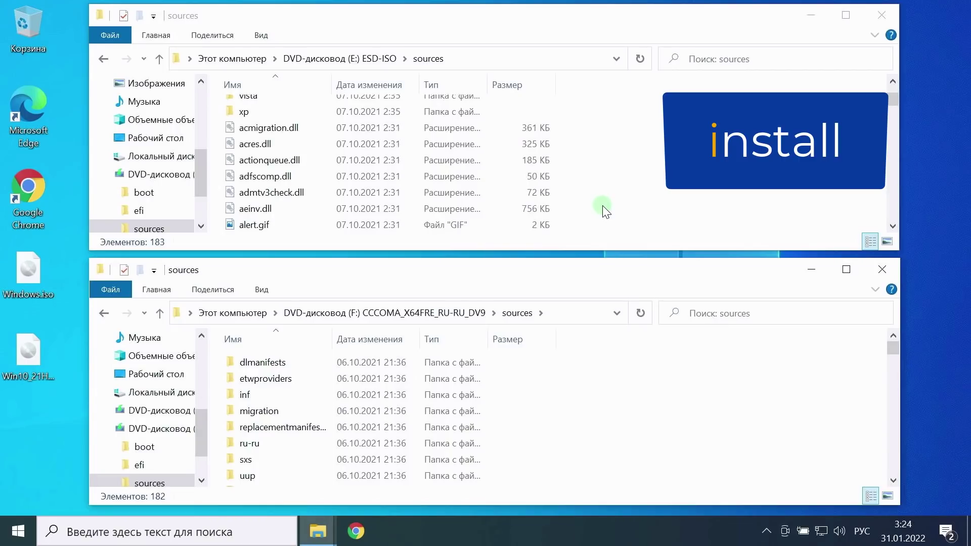
scroll(606, 211, down, 10)
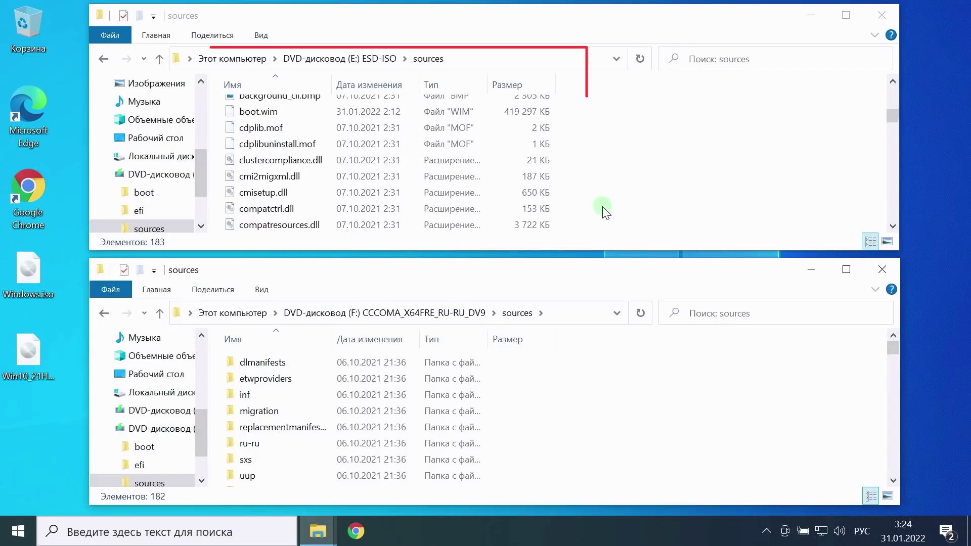
scroll(606, 211, down, 8)
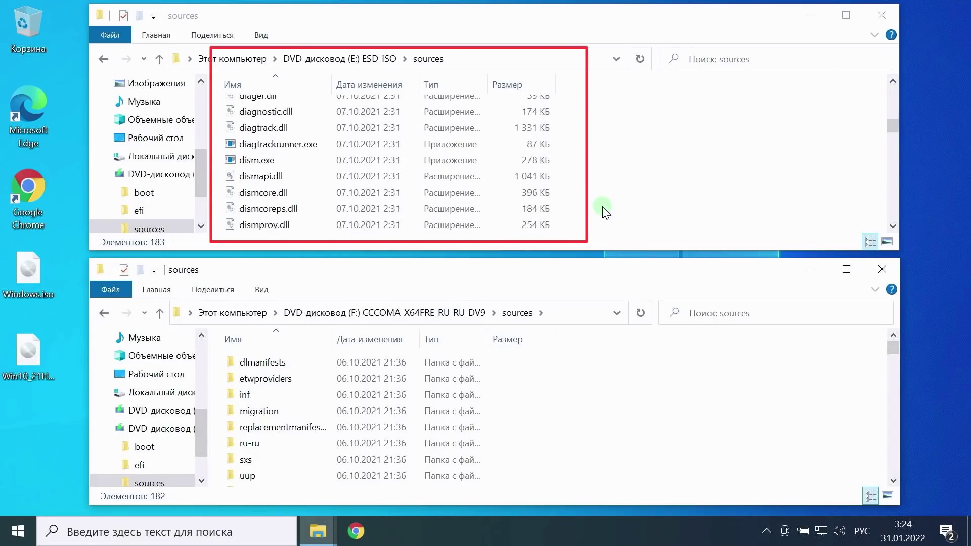
scroll(606, 210, down, 10)
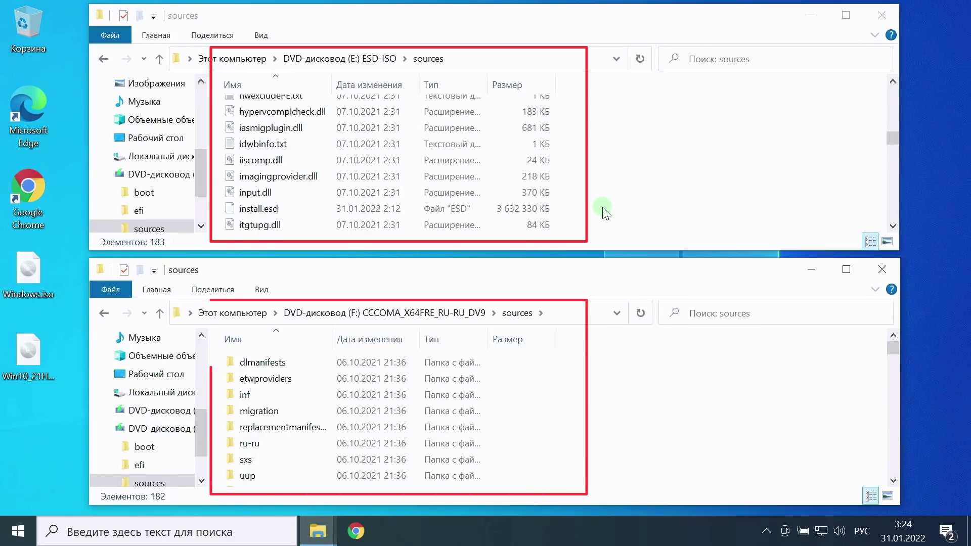
scroll(606, 211, down, 1)
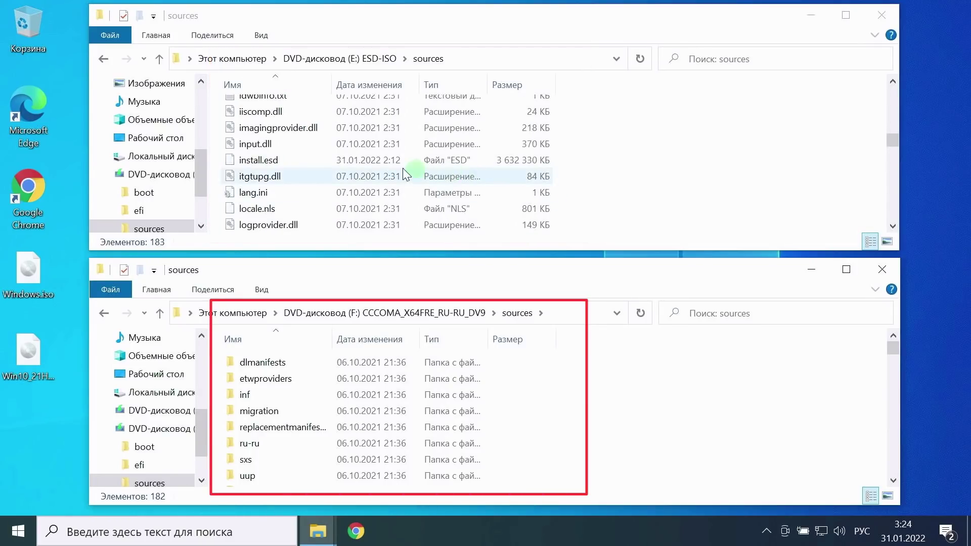
click(305, 157)
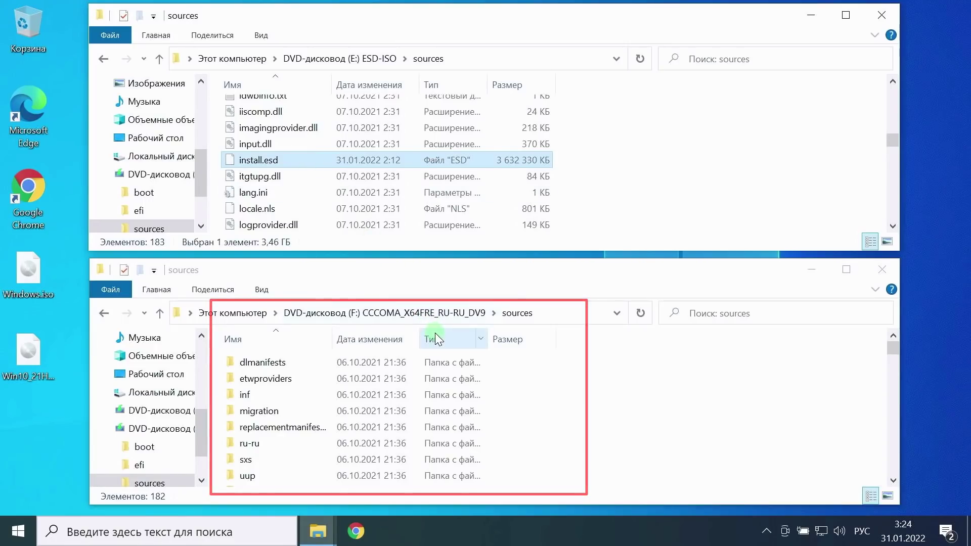
Find the install image file in the F: drive's sources folder to compare its type and size with install.esd.
scroll(465, 374, down, 1)
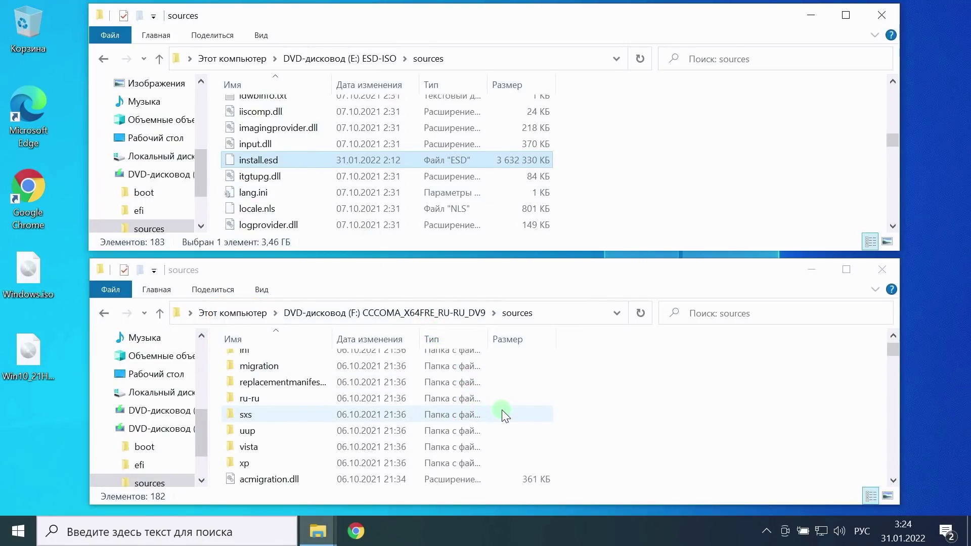
scroll(502, 411, down, 6)
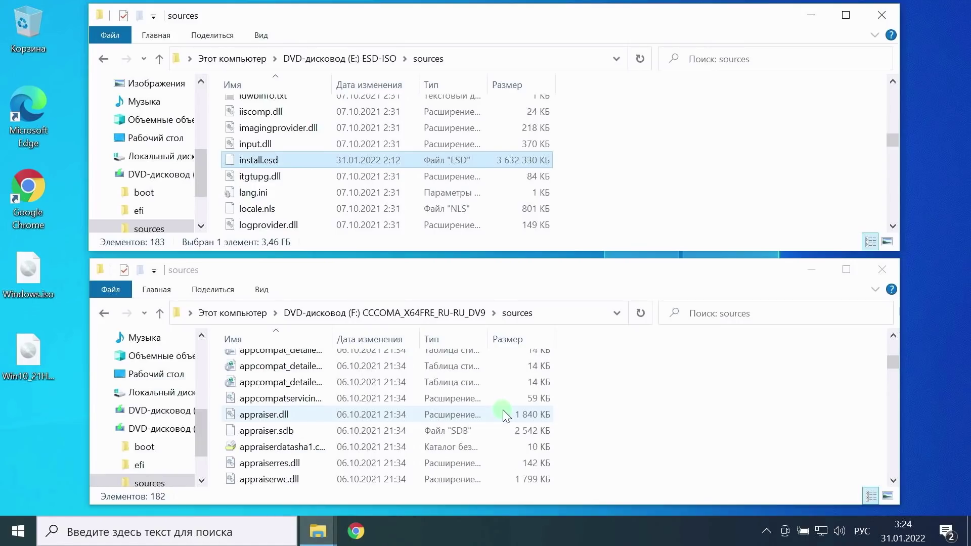
scroll(504, 414, down, 15)
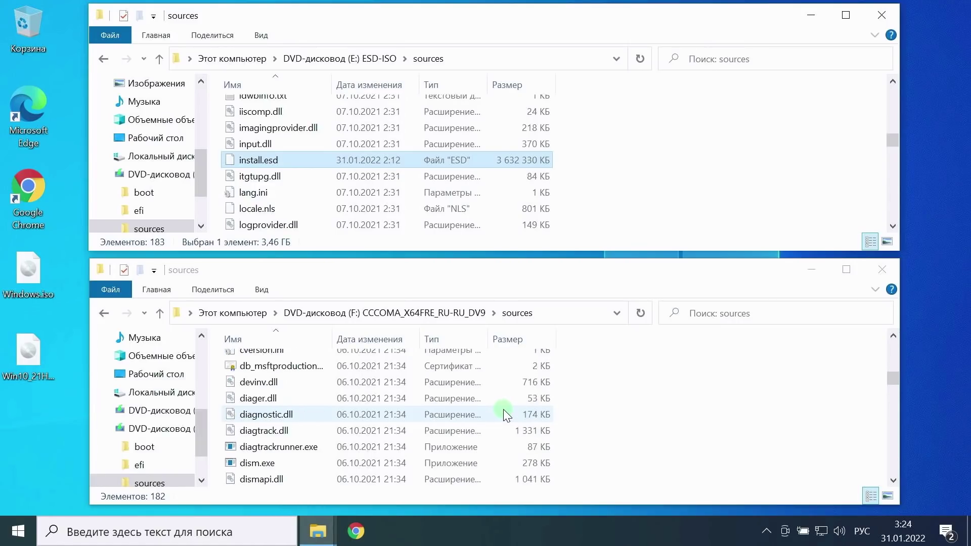
scroll(503, 409, down, 15)
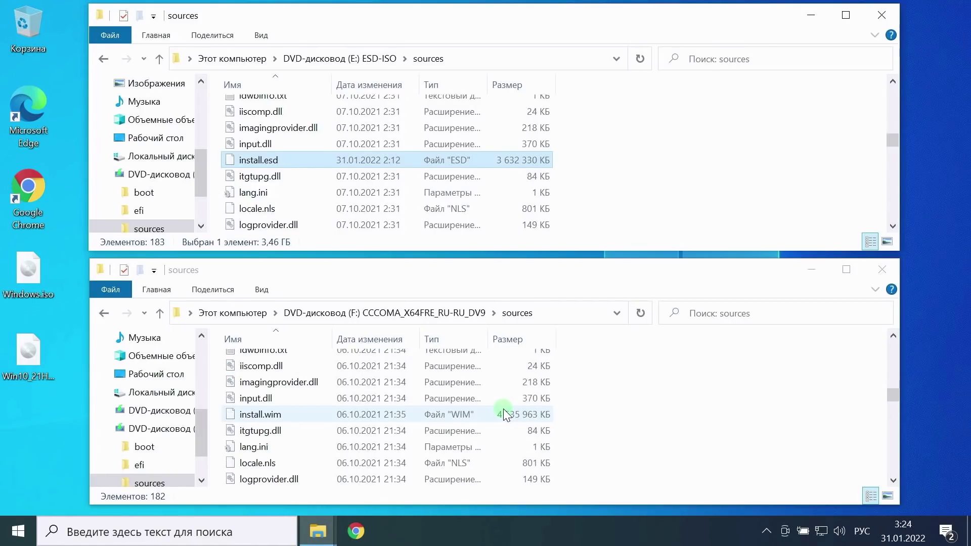
scroll(503, 408, down, 1)
scroll(503, 409, up, 1)
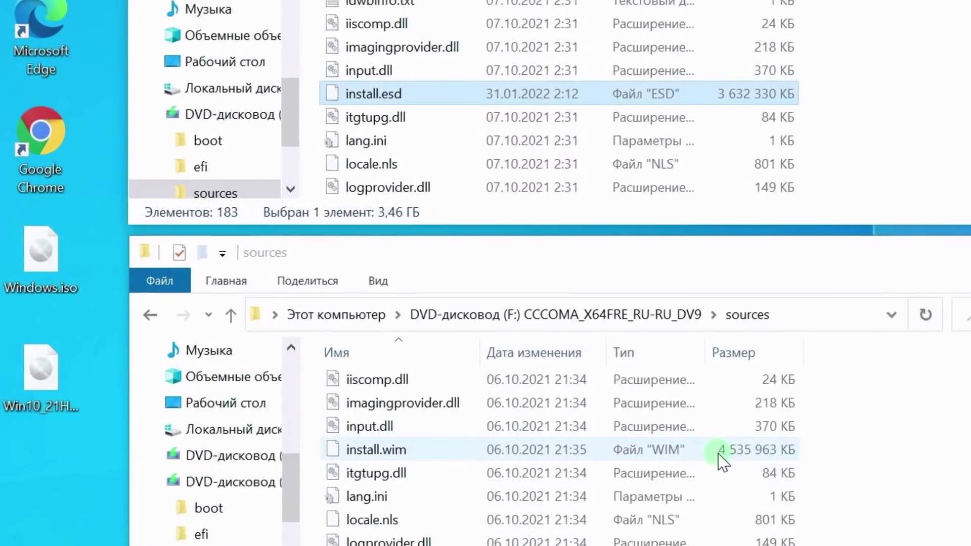